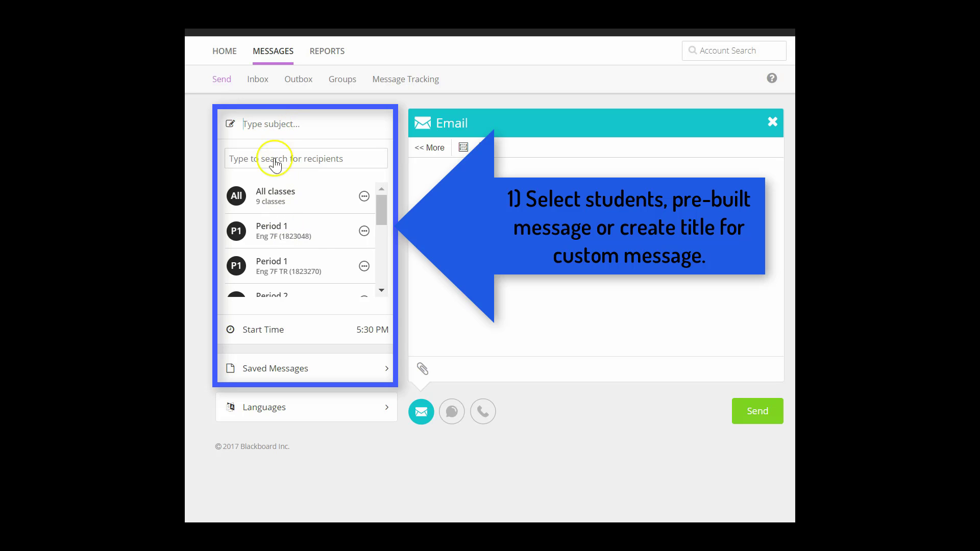
- Look through the saved message folders, including the contents of the Miscellaneous folder
{"action": "left_click", "coordinate": [294, 375]}
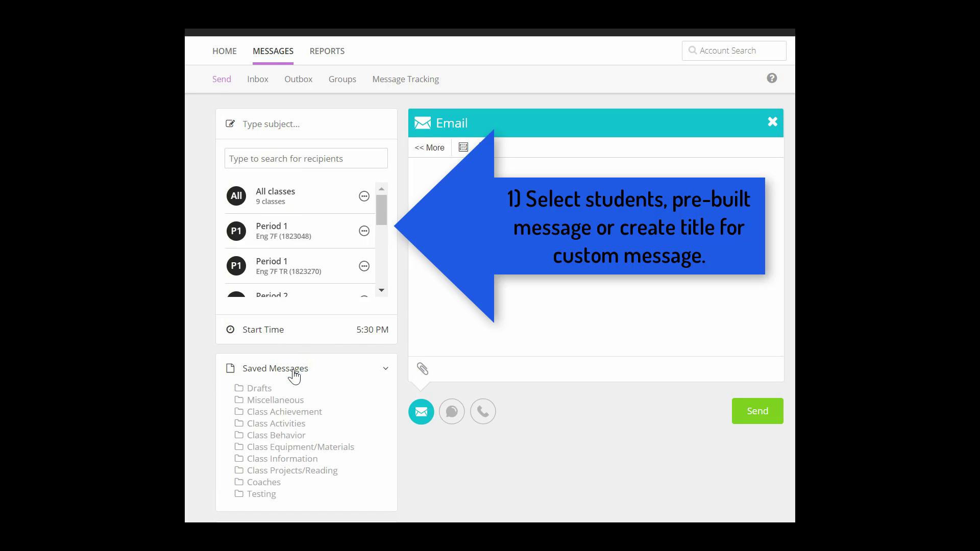
{"action": "left_click", "coordinate": [276, 401]}
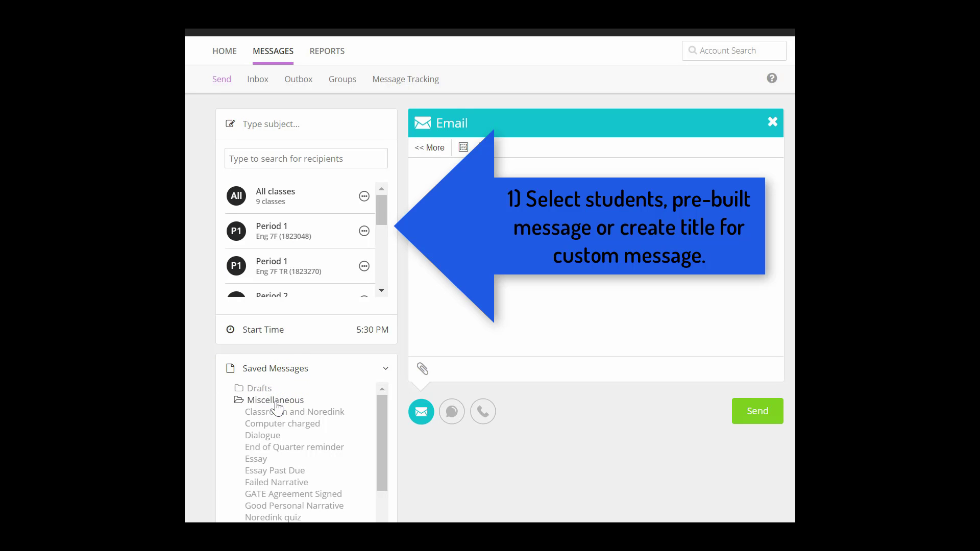
{"action": "left_click", "coordinate": [277, 401]}
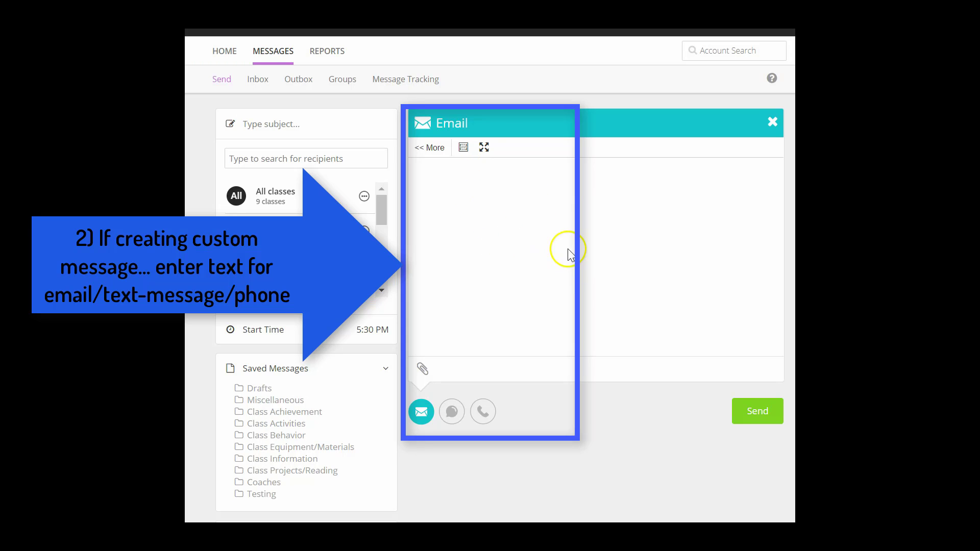
- Bring up the text and phone versions of the message and set the phone audio source to Call in to record
{"action": "left_click", "coordinate": [456, 417]}
{"action": "left_click", "coordinate": [483, 413]}
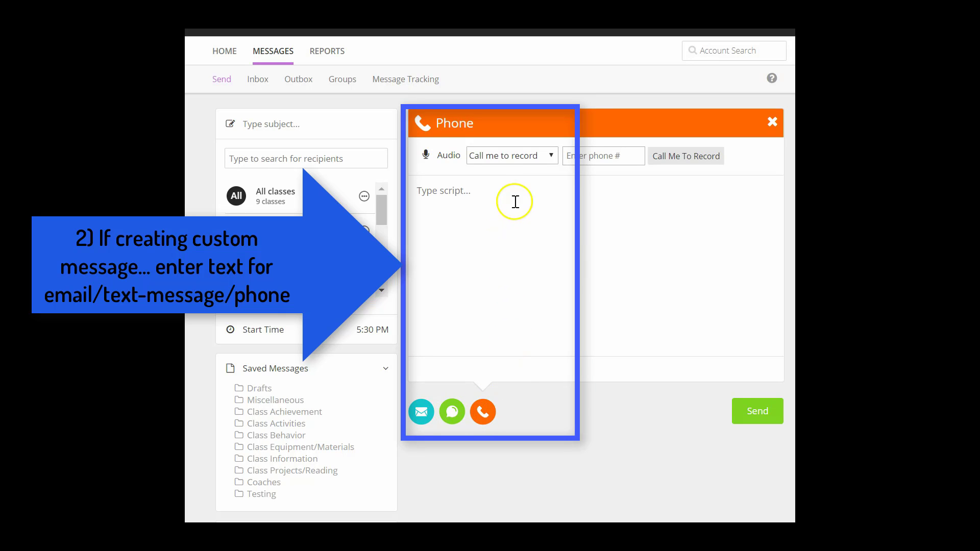
{"action": "left_click", "coordinate": [551, 156]}
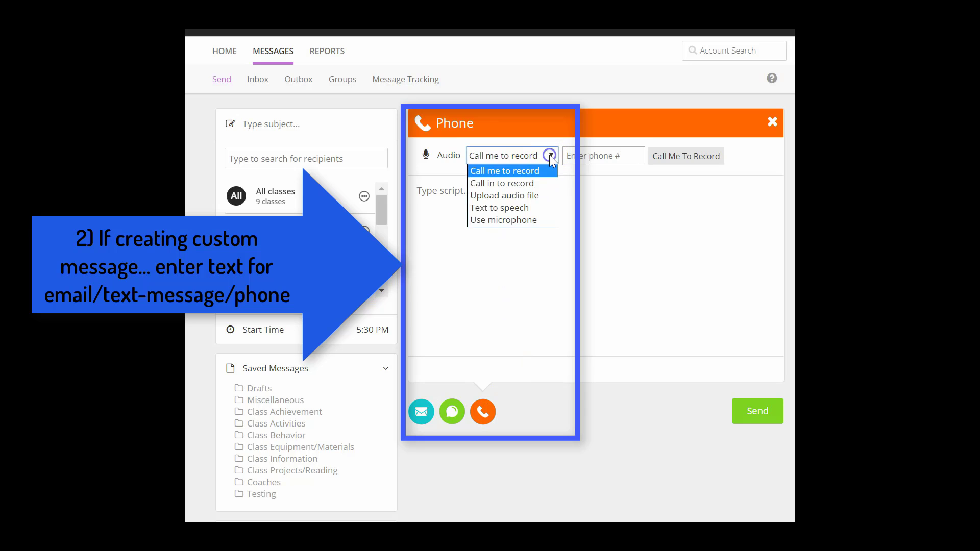
{"action": "left_click", "coordinate": [506, 181]}
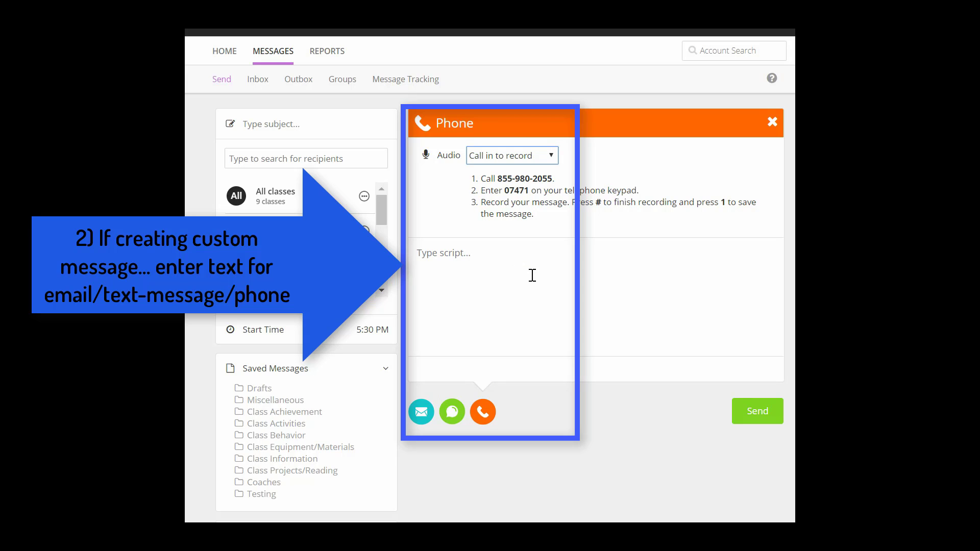
- Collapse the saved messages and add Spanish to the message languages
{"action": "left_click", "coordinate": [386, 369]}
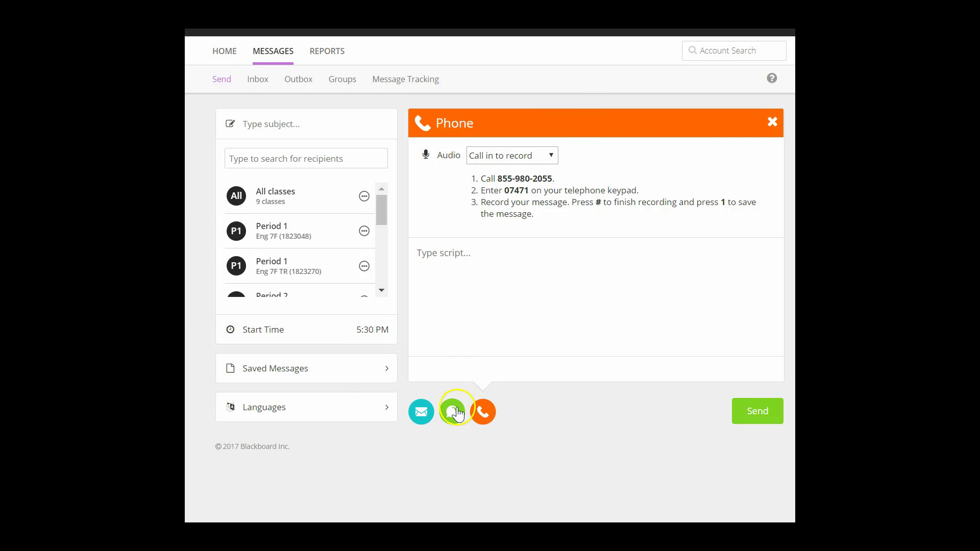
{"action": "left_click", "coordinate": [372, 410]}
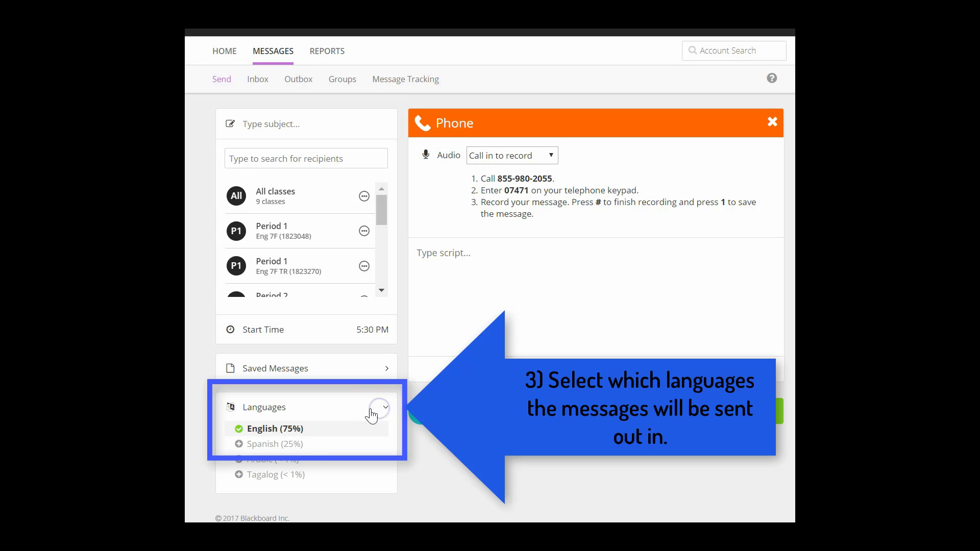
{"action": "left_click", "coordinate": [268, 445]}
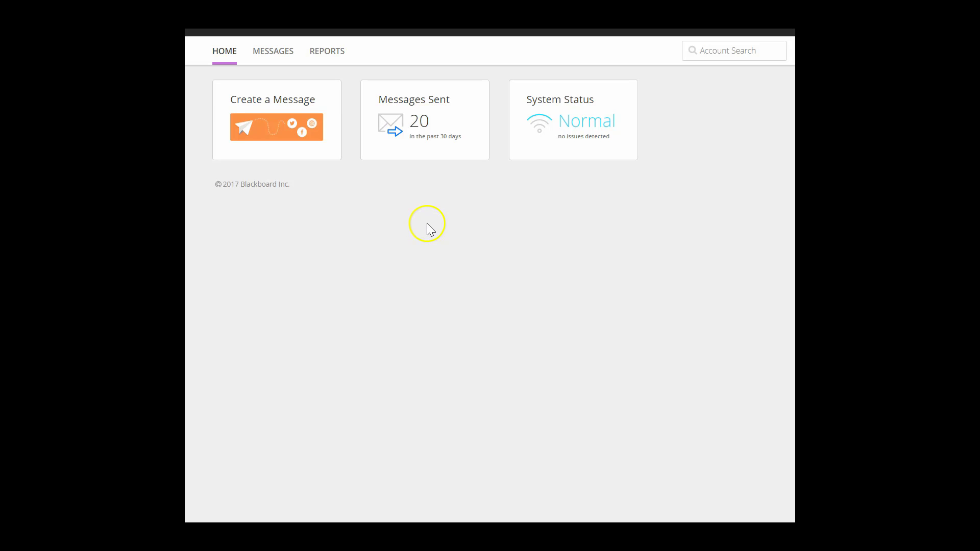
- Start a new message and load the saved Math Improvement message from the Class Achievement folder
{"action": "left_click", "coordinate": [269, 105]}
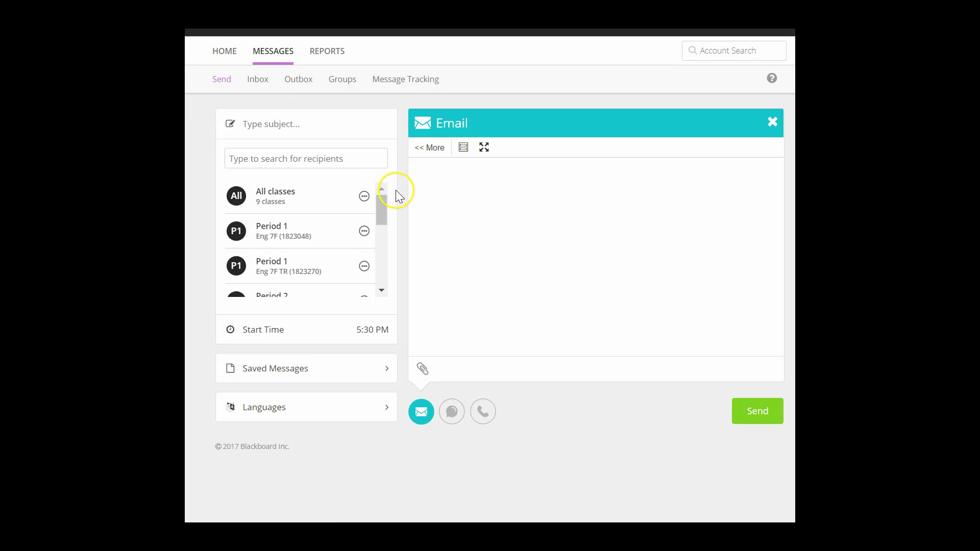
{"action": "left_click", "coordinate": [300, 369]}
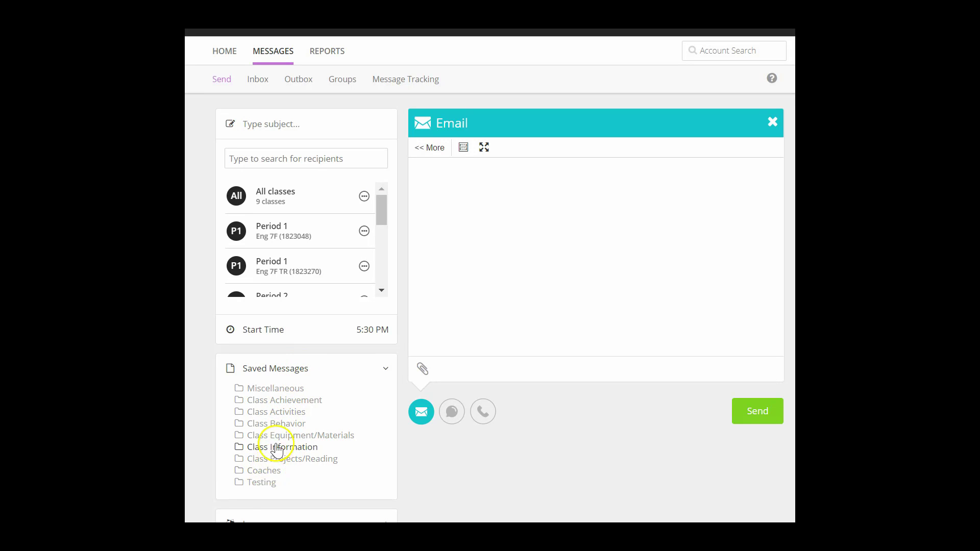
{"action": "left_click", "coordinate": [273, 400]}
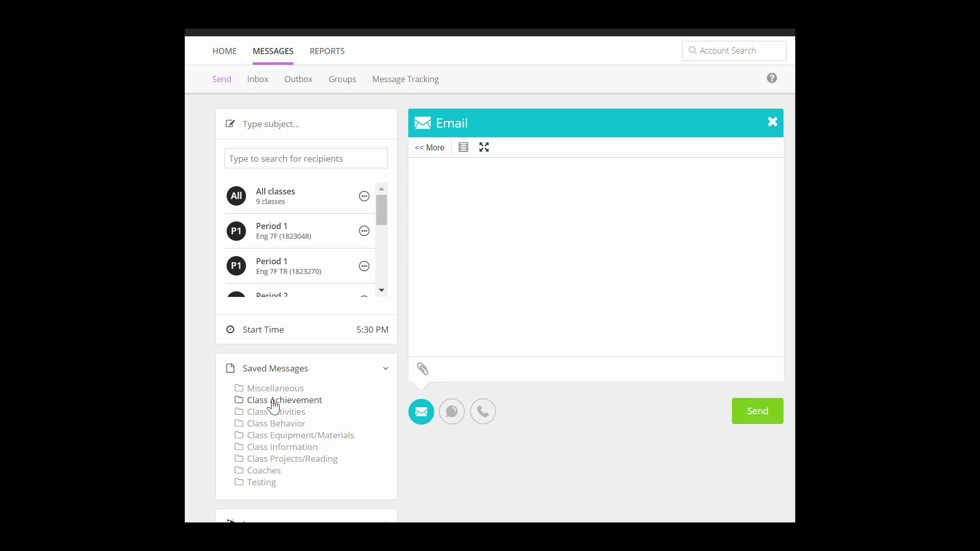
{"action": "left_click", "coordinate": [273, 404]}
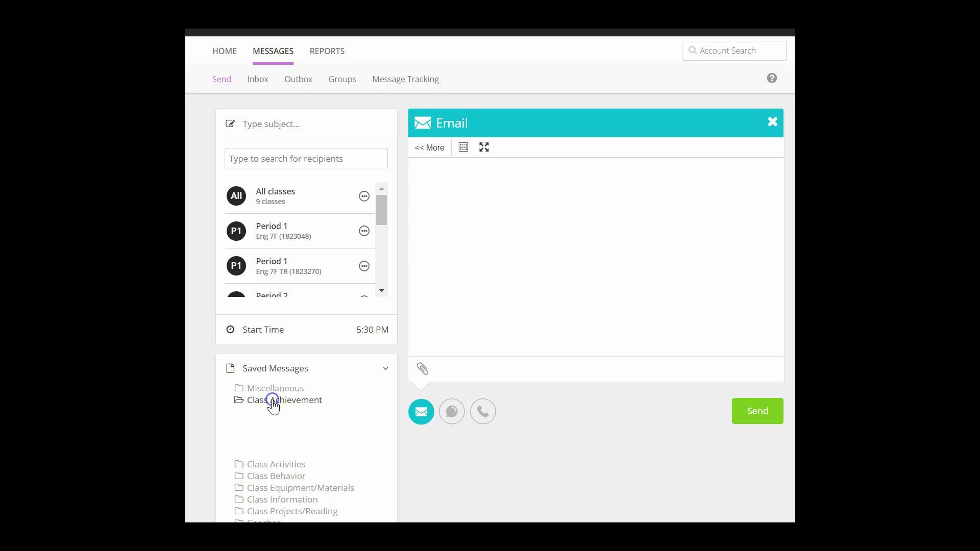
{"action": "scroll", "coordinate": [283, 426], "scroll_direction": "down", "scroll_amount": 2}
{"action": "scroll", "coordinate": [284, 429], "scroll_direction": "down", "scroll_amount": 1}
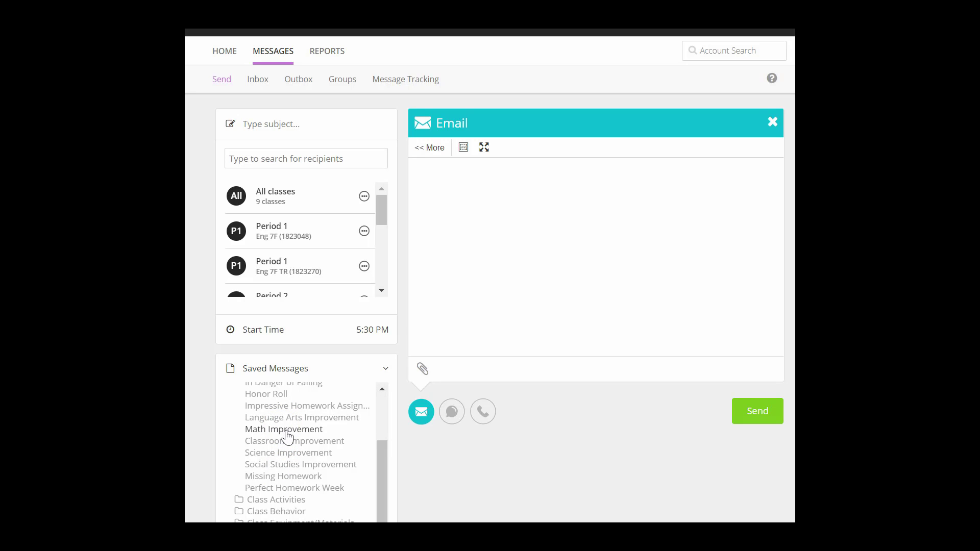
{"action": "left_click", "coordinate": [286, 432]}
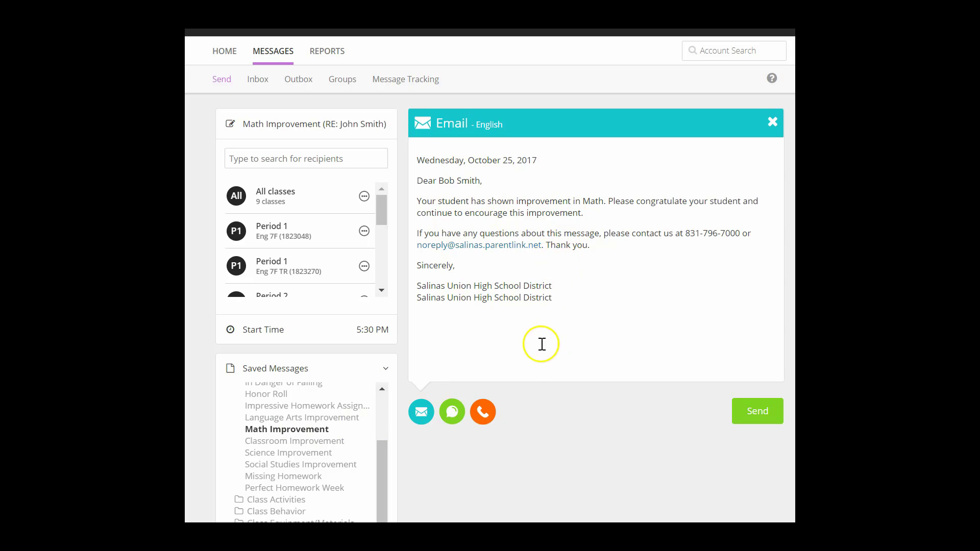
- Review the text, phone and email versions of the Math Improvement message
{"action": "left_click", "coordinate": [451, 410]}
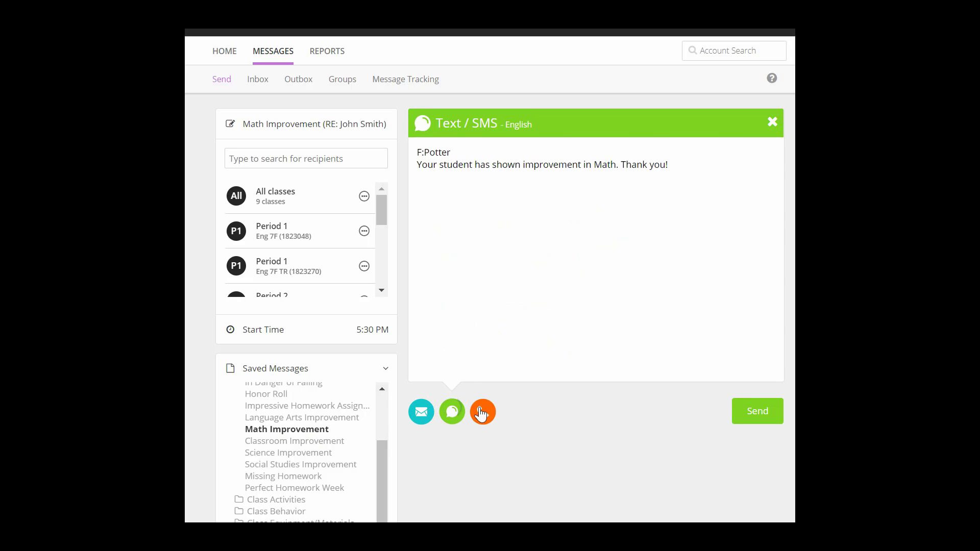
{"action": "left_click", "coordinate": [481, 413]}
{"action": "left_click", "coordinate": [423, 413]}
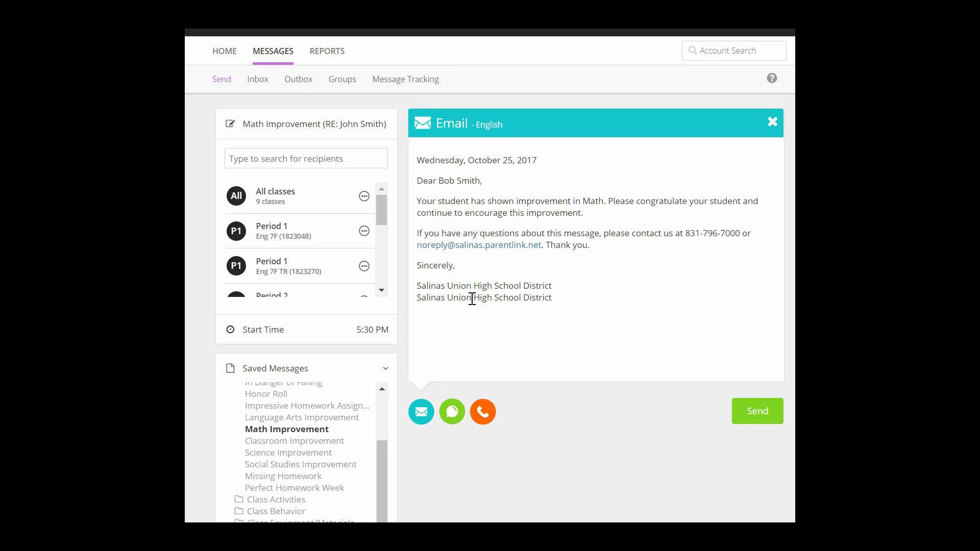
{"action": "left_click", "coordinate": [473, 319]}
{"action": "left_click", "coordinate": [454, 415]}
{"action": "left_click", "coordinate": [296, 432]}
- Browse the list of class periods and the students and parents in the Period 1 Eng 7F class
{"action": "left_click_drag", "start_coordinate": [381, 204], "coordinate": [377, 256]}
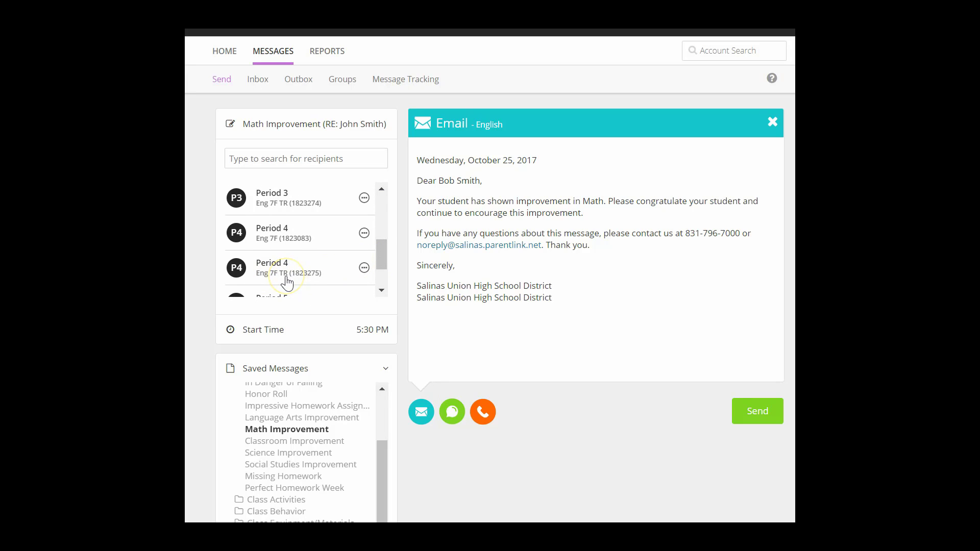
{"action": "left_click_drag", "start_coordinate": [380, 247], "coordinate": [384, 213]}
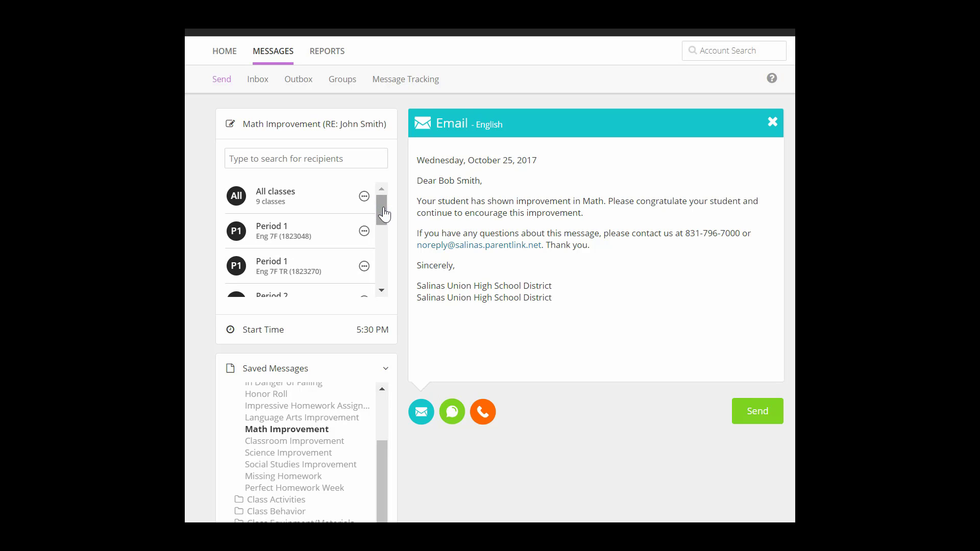
{"action": "left_click", "coordinate": [364, 232]}
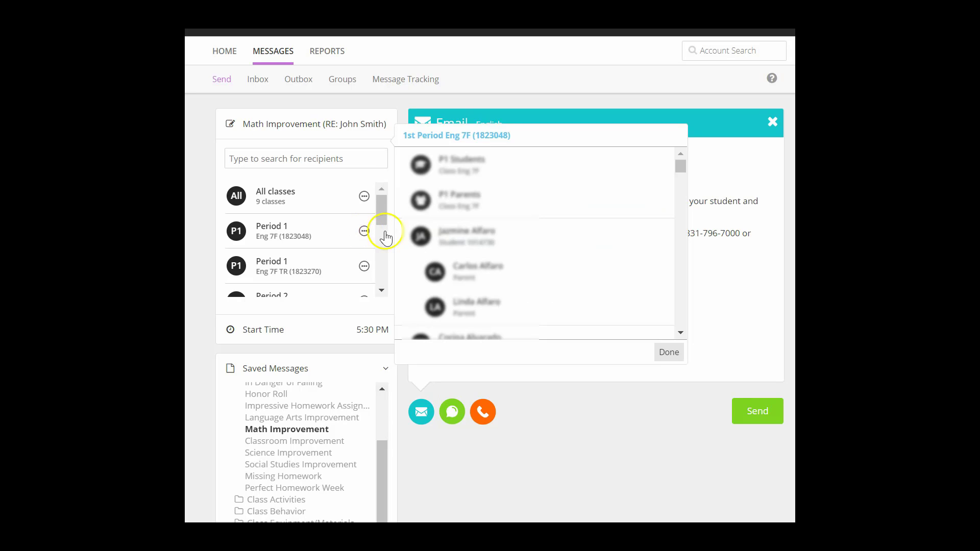
{"action": "left_click", "coordinate": [507, 239]}
{"action": "scroll", "coordinate": [505, 246], "scroll_direction": "down", "scroll_amount": 2}
{"action": "scroll", "coordinate": [504, 245], "scroll_direction": "down", "scroll_amount": 6}
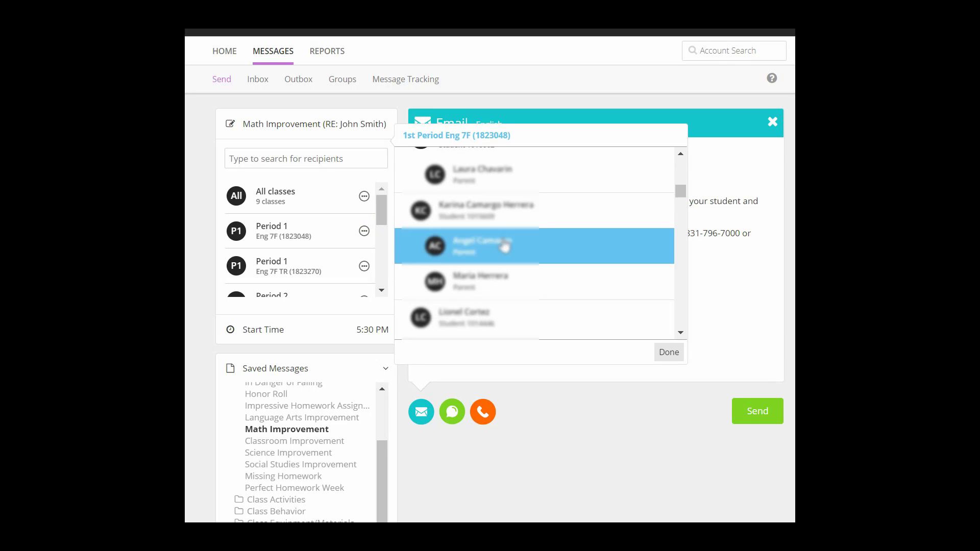
{"action": "scroll", "coordinate": [498, 247], "scroll_direction": "up", "scroll_amount": 10}
- Search the recipients by the student's first name, add the matching student, and include Spanish as a message language
{"action": "left_click", "coordinate": [318, 157]}
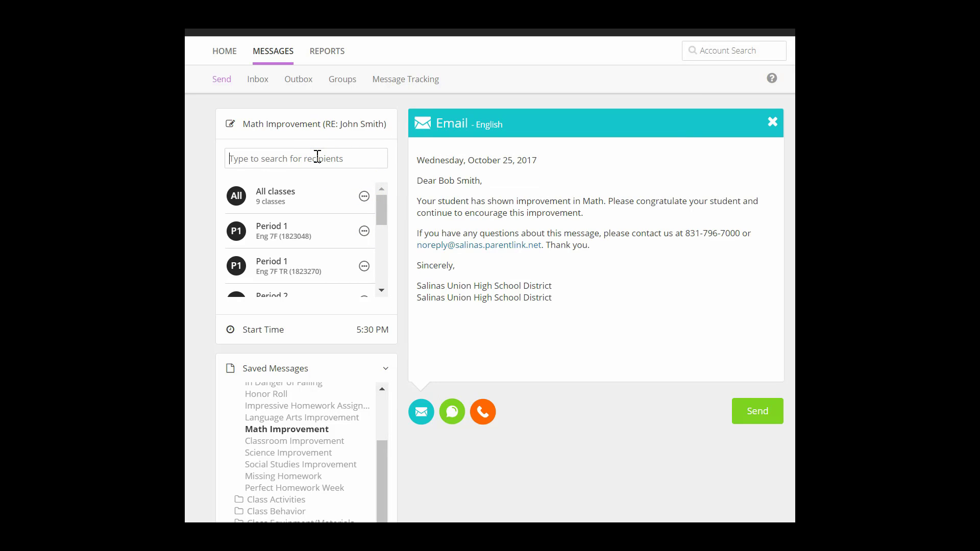
{"action": "type", "text": "jose"}
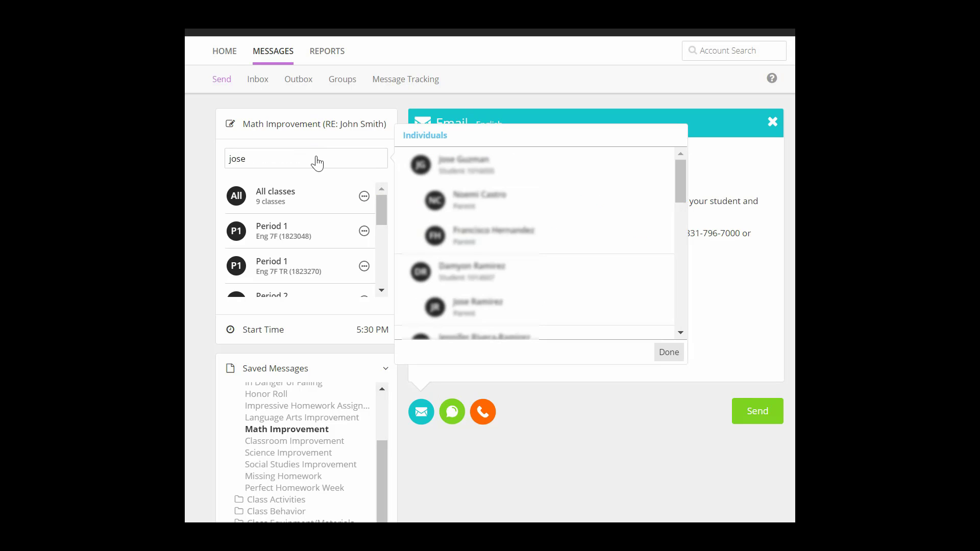
{"action": "left_click", "coordinate": [454, 173]}
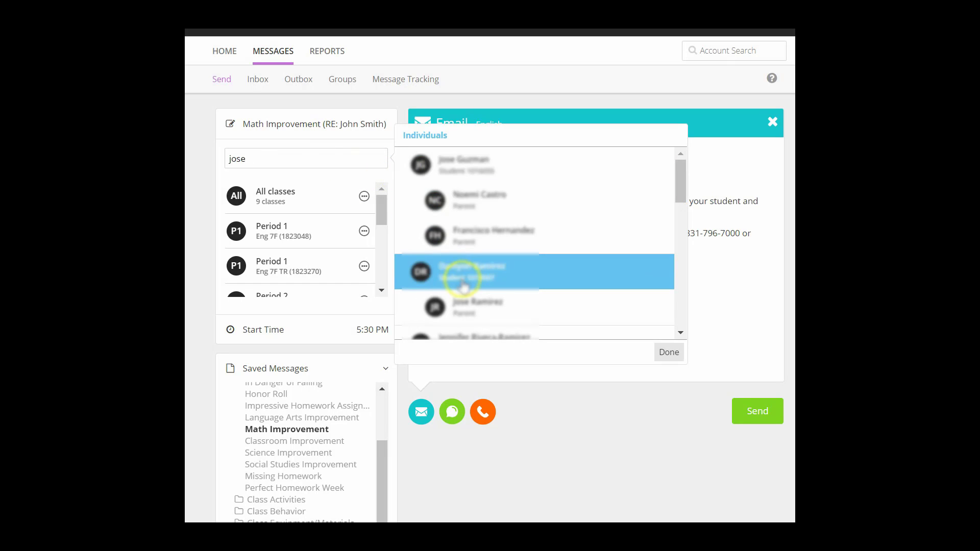
{"action": "left_click", "coordinate": [471, 171]}
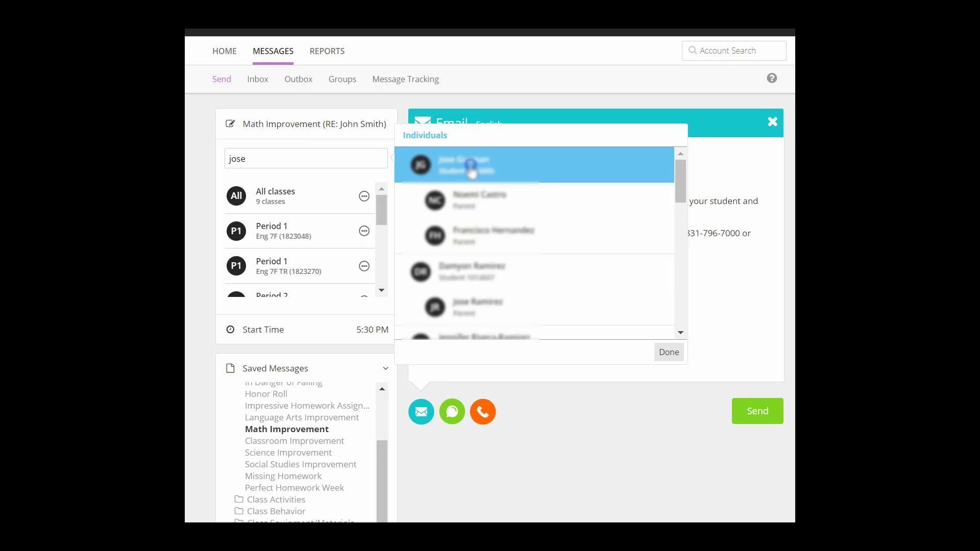
{"action": "left_click", "coordinate": [668, 351]}
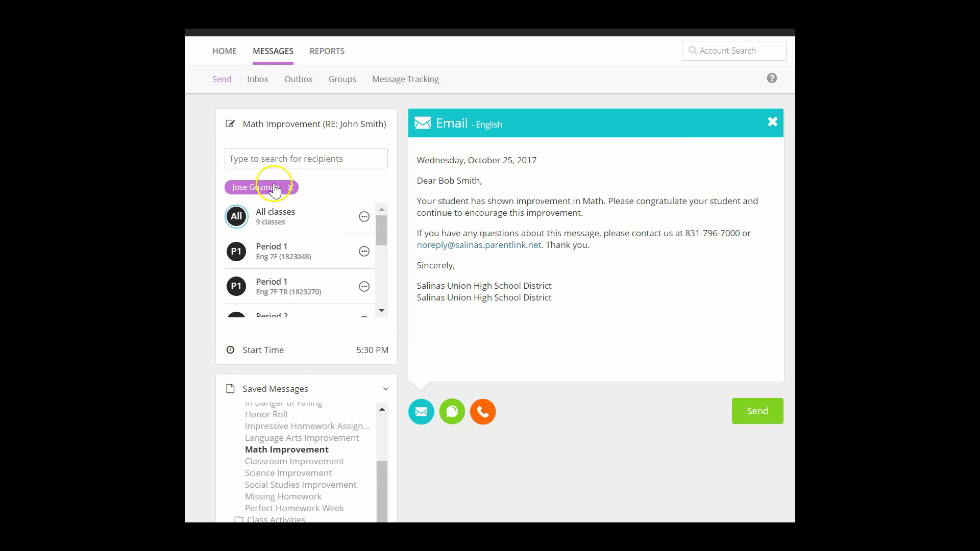
{"action": "left_click", "coordinate": [349, 386]}
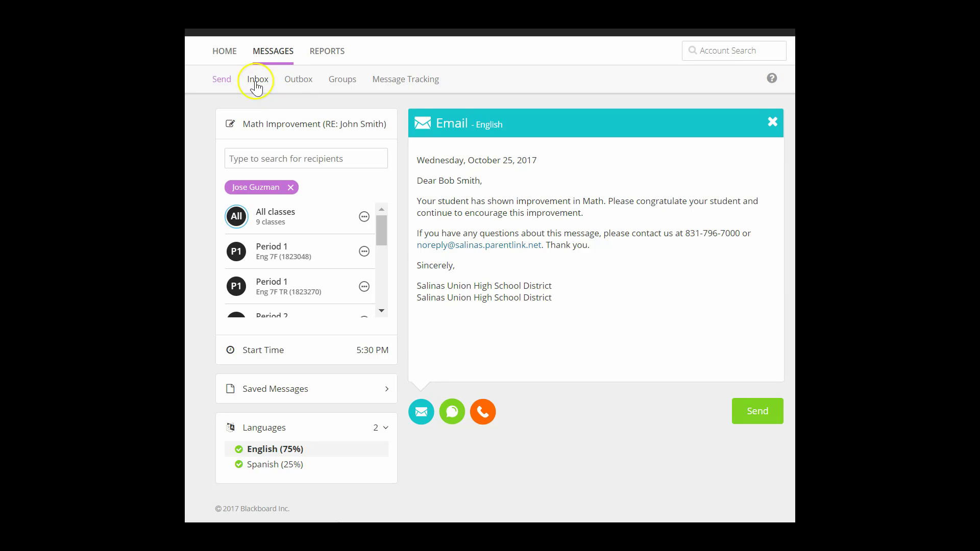
- Check the status and progress of the sent messages in the Outbox
{"action": "left_click", "coordinate": [297, 79]}
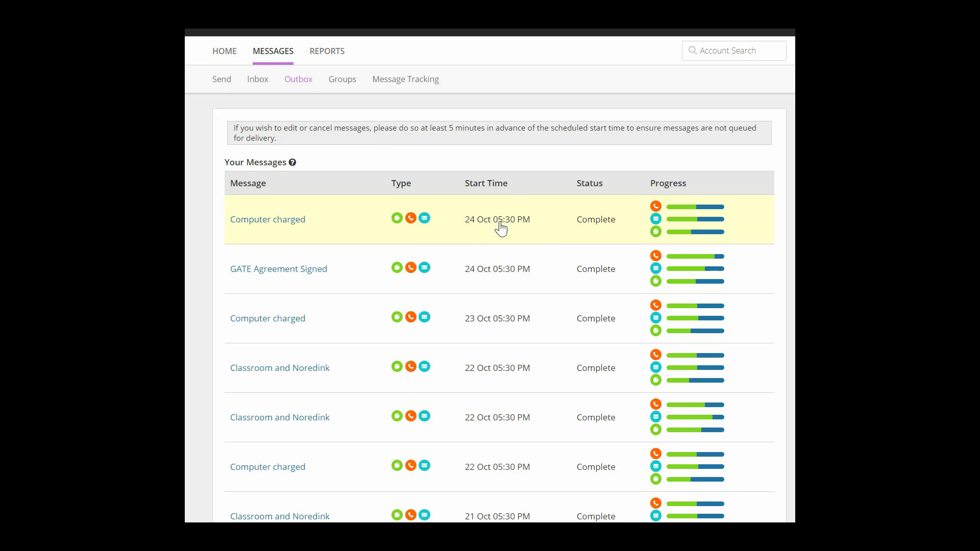
- Create a new custom message from the home page with the subject "Class Activity"
{"action": "left_click", "coordinate": [225, 49]}
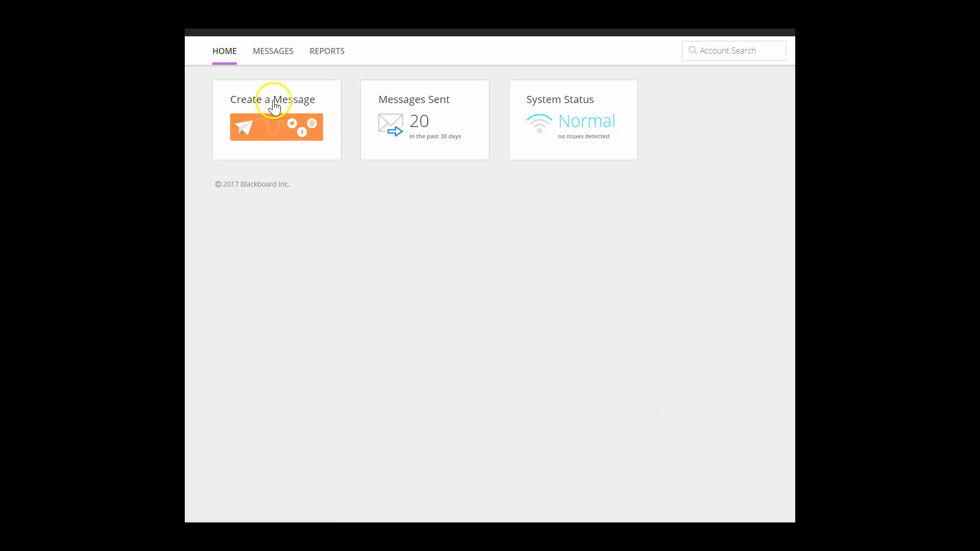
{"action": "left_click", "coordinate": [274, 105]}
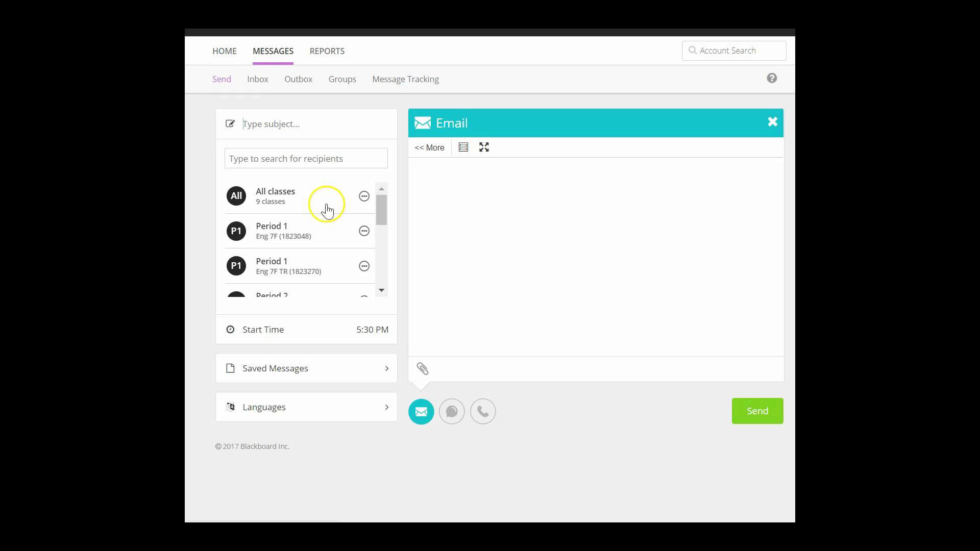
{"action": "left_click", "coordinate": [263, 125]}
{"action": "type", "text": "Class Activity"}
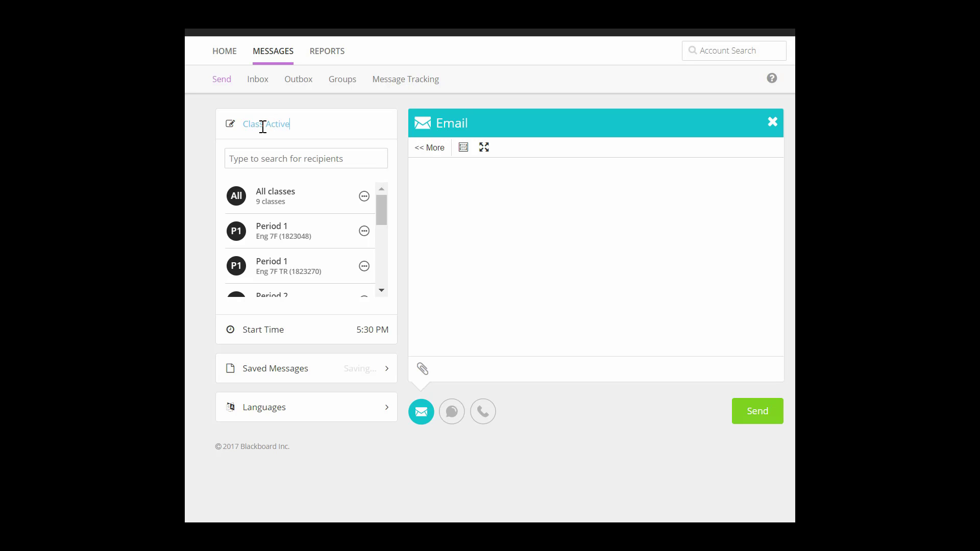
- Paste the copied class activity announcement into the body of the email
{"action": "left_click", "coordinate": [449, 175]}
{"action": "right_click", "coordinate": [448, 175]}
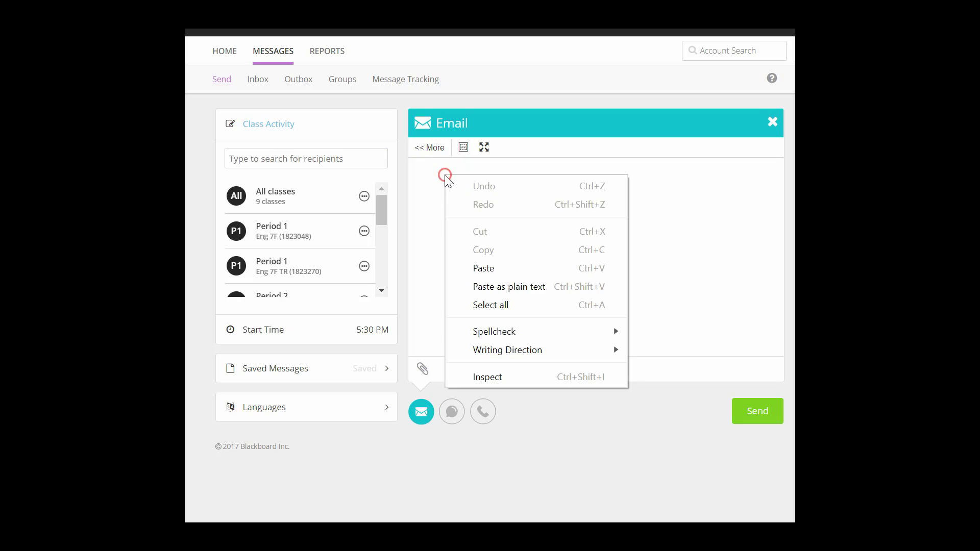
{"action": "left_click", "coordinate": [486, 266]}
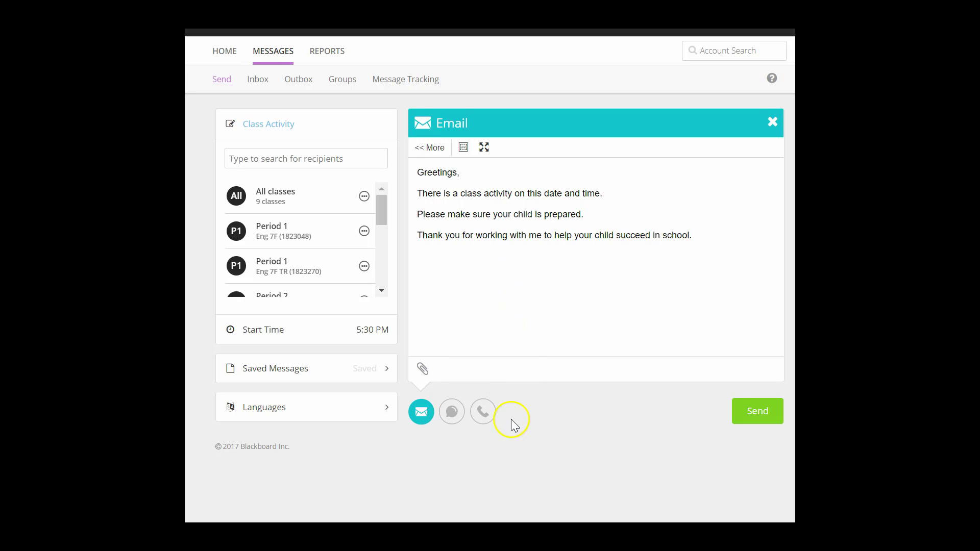
- Add a Text / SMS version with content copied from the email and check its character count against the limit
{"action": "left_click", "coordinate": [452, 414]}
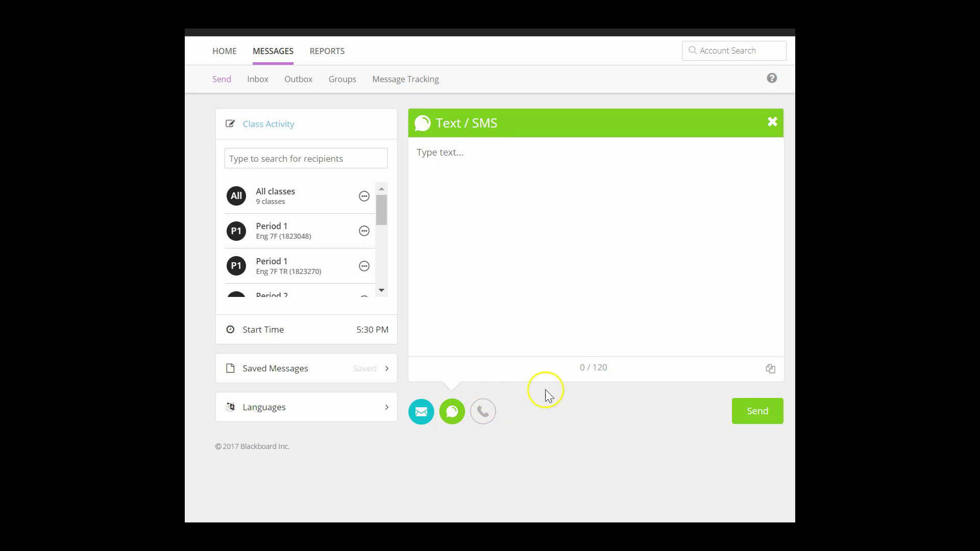
{"action": "left_click", "coordinate": [769, 369]}
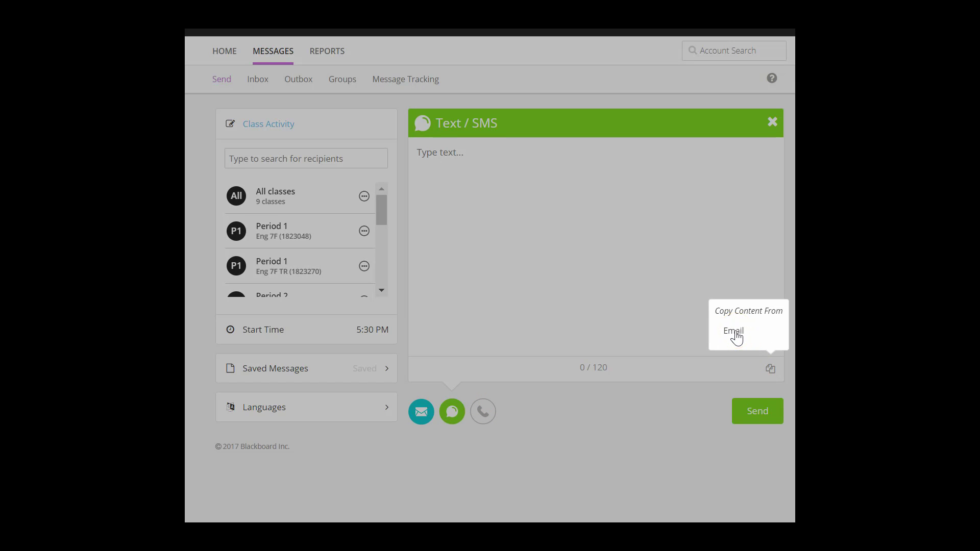
{"action": "left_click", "coordinate": [735, 332]}
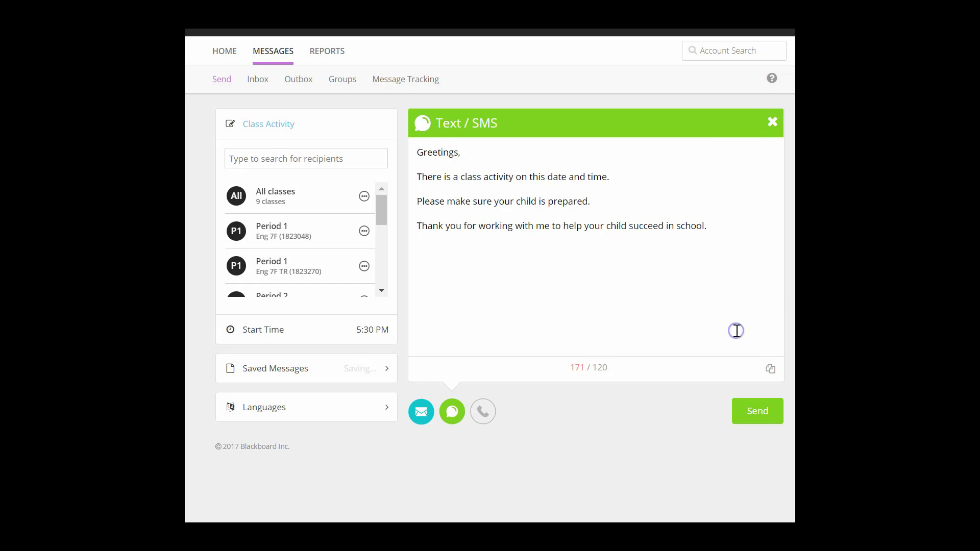
{"action": "left_click", "coordinate": [569, 368]}
{"action": "left_click_drag", "start_coordinate": [593, 368], "coordinate": [585, 369]}
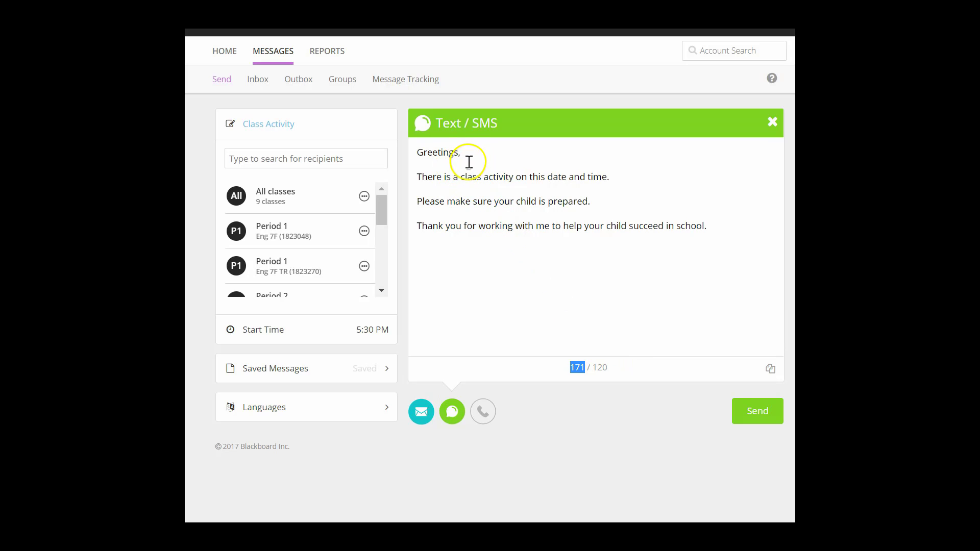
- Delete the "Greetings," line and the blank line below it from the text message
{"action": "left_click_drag", "start_coordinate": [469, 162], "coordinate": [428, 155]}
{"action": "key", "text": "Delete"}
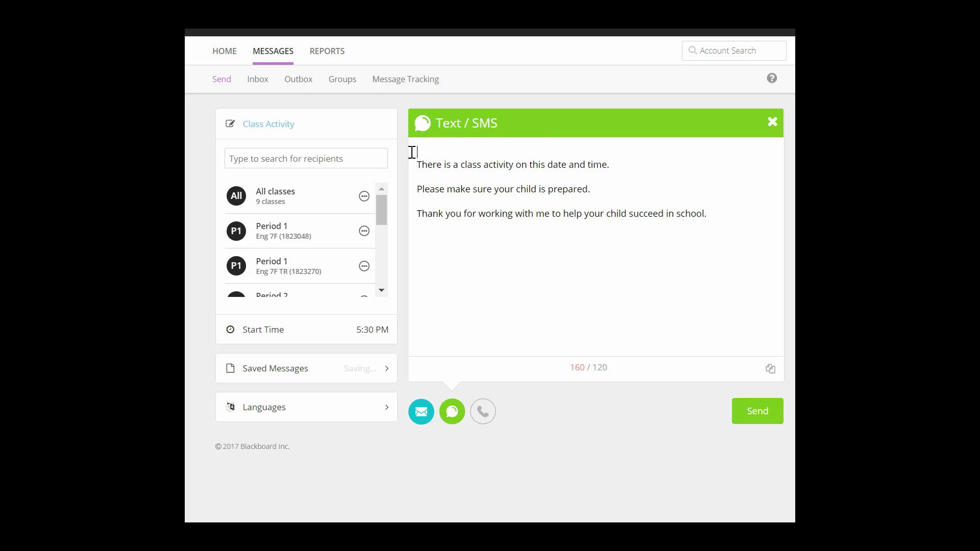
{"action": "key", "text": "Delete"}
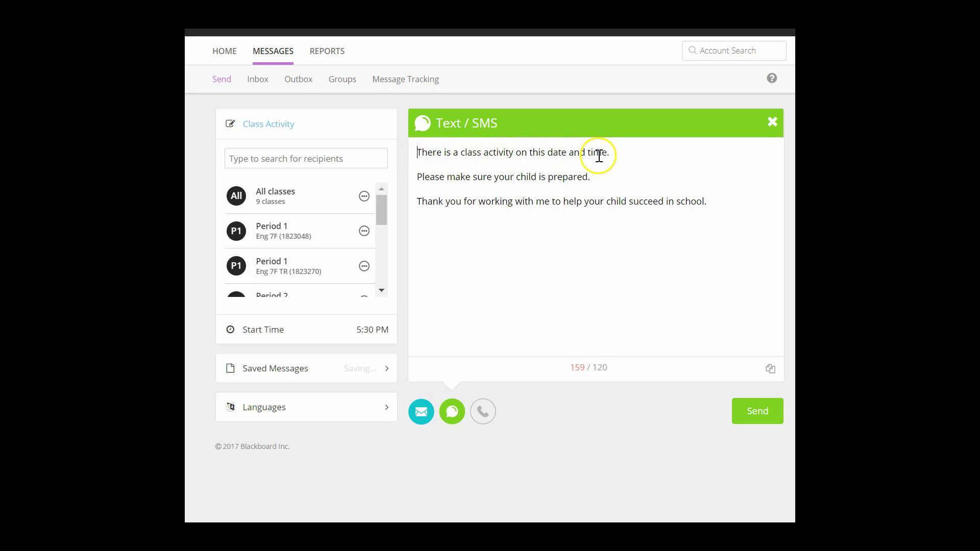
- Join the remaining sentences of the text message into one paragraph by removing the line breaks between them
{"action": "left_click", "coordinate": [620, 154]}
{"action": "key", "text": "Delete"}
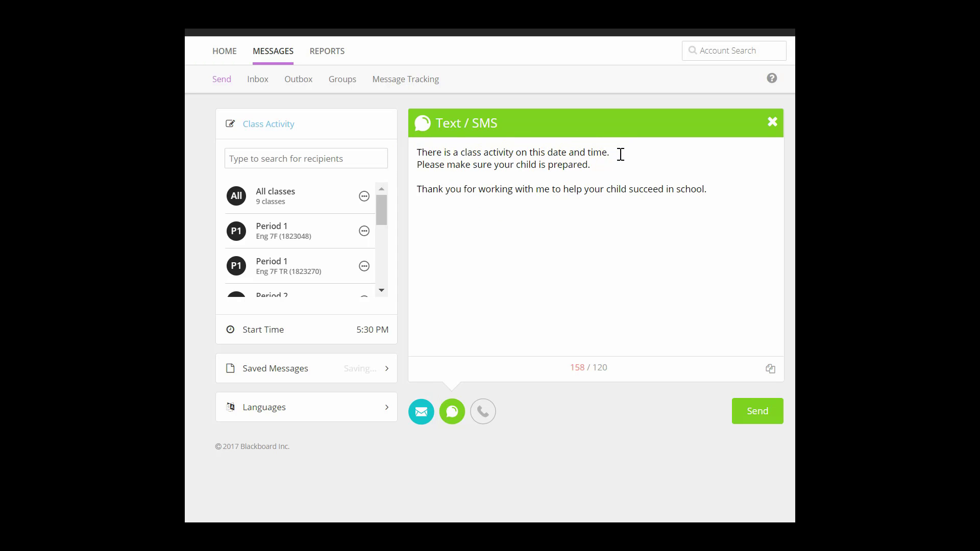
{"action": "key", "text": "Delete"}
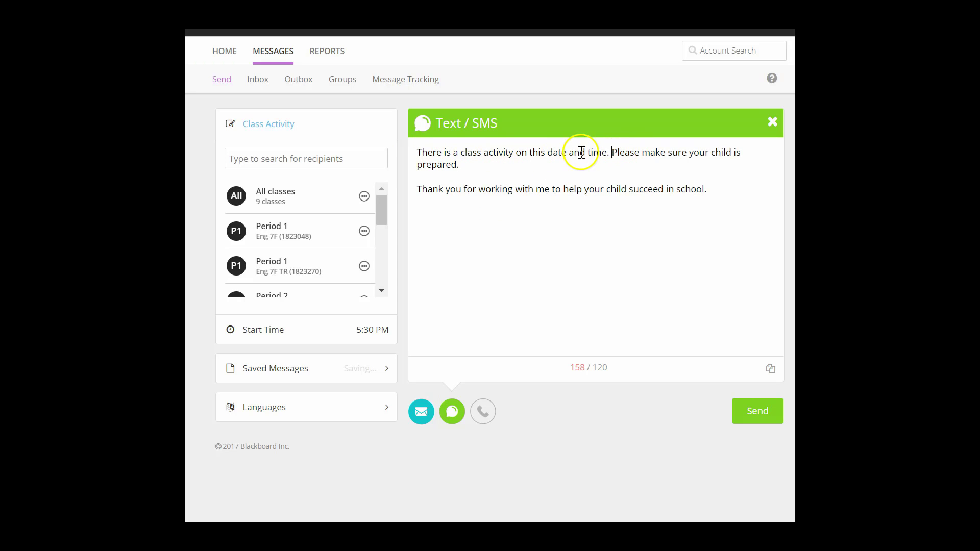
{"action": "left_click", "coordinate": [488, 166]}
{"action": "key", "text": "Delete"}
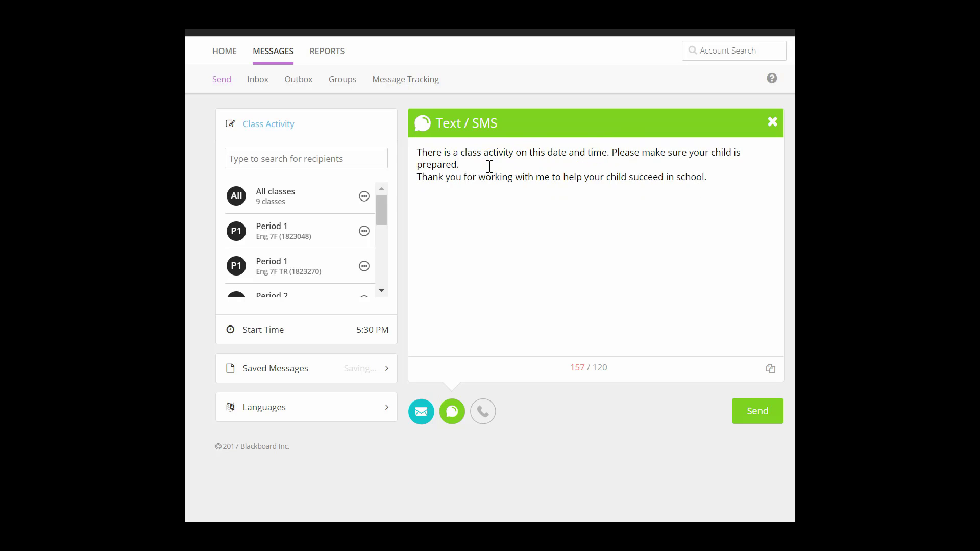
{"action": "key", "text": "Delete"}
{"action": "left_click", "coordinate": [486, 162]}
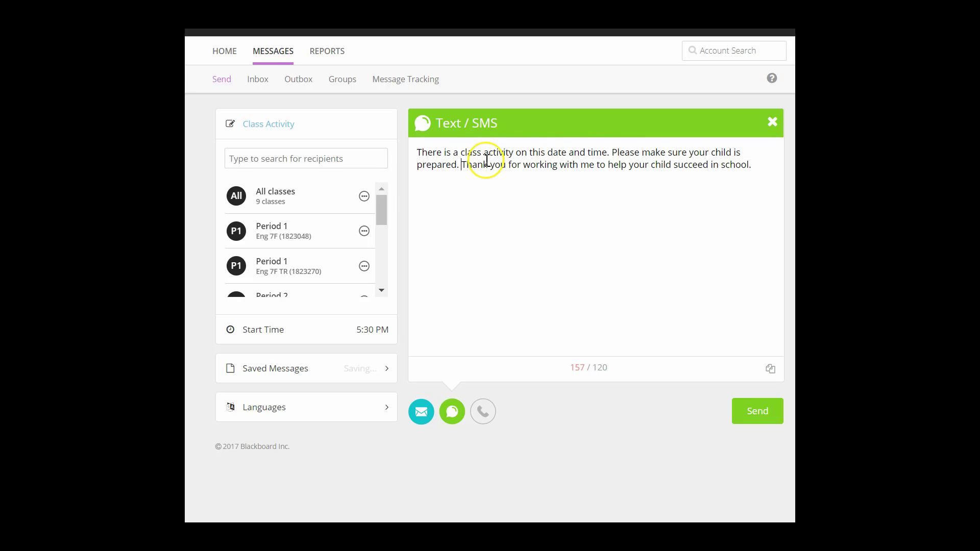
- Delete the closing sentence "Thank you for working with me to help your child succeed in school." from the text message
{"action": "left_click", "coordinate": [463, 165]}
{"action": "left_click_drag", "start_coordinate": [463, 165], "coordinate": [755, 166]}
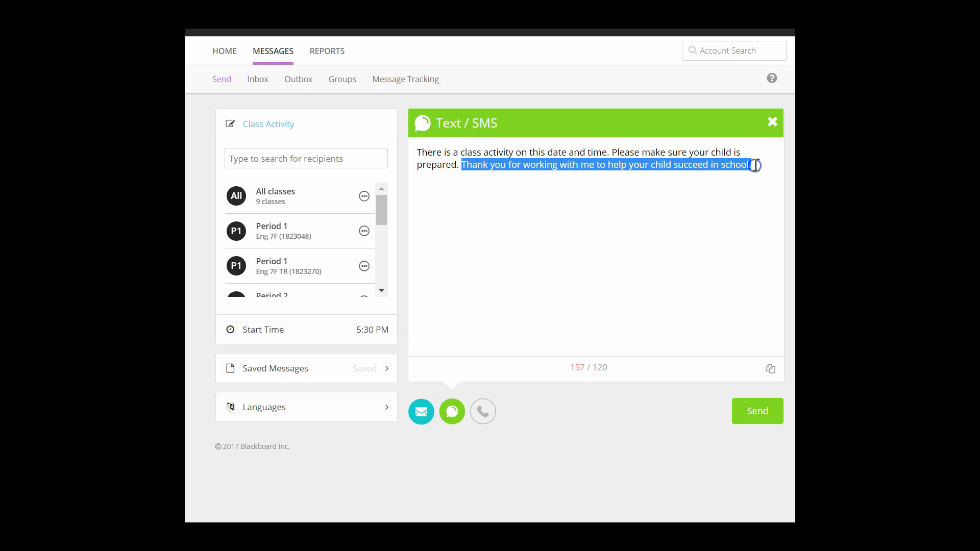
{"action": "key", "text": "Delete"}
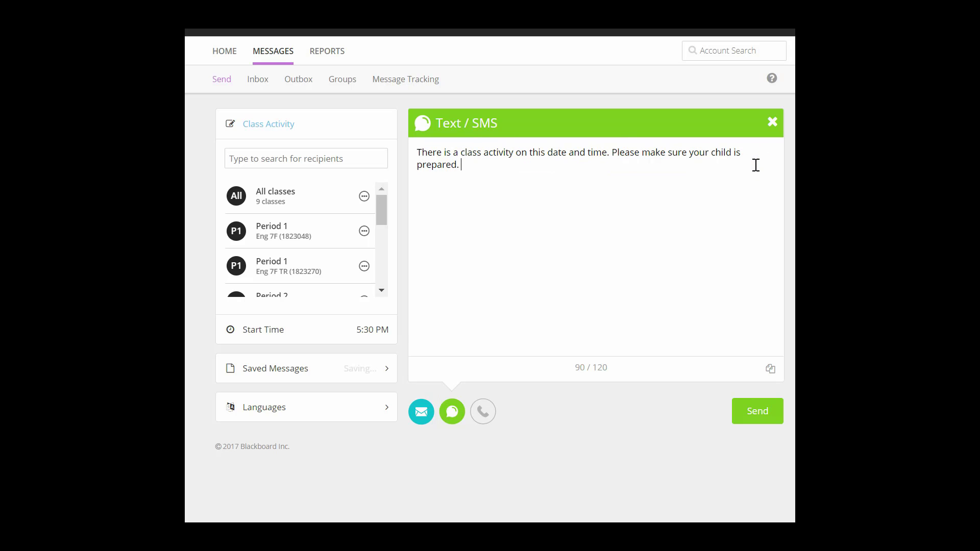
- Add a phone message with its audio set to "Call in to record" and copy the email's content into its script
{"action": "left_click", "coordinate": [483, 414]}
{"action": "left_click", "coordinate": [491, 412]}
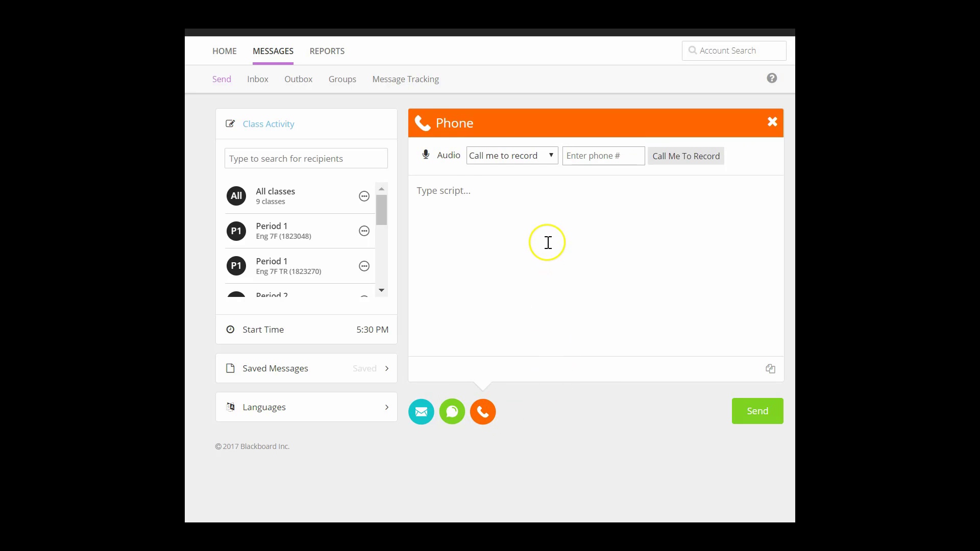
{"action": "left_click", "coordinate": [472, 185]}
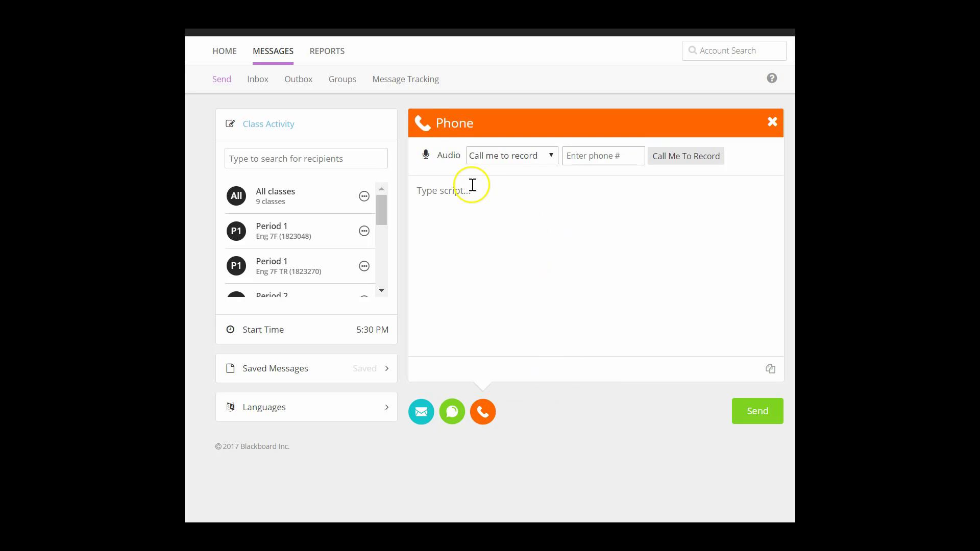
{"action": "left_click", "coordinate": [551, 156]}
{"action": "left_click", "coordinate": [510, 183]}
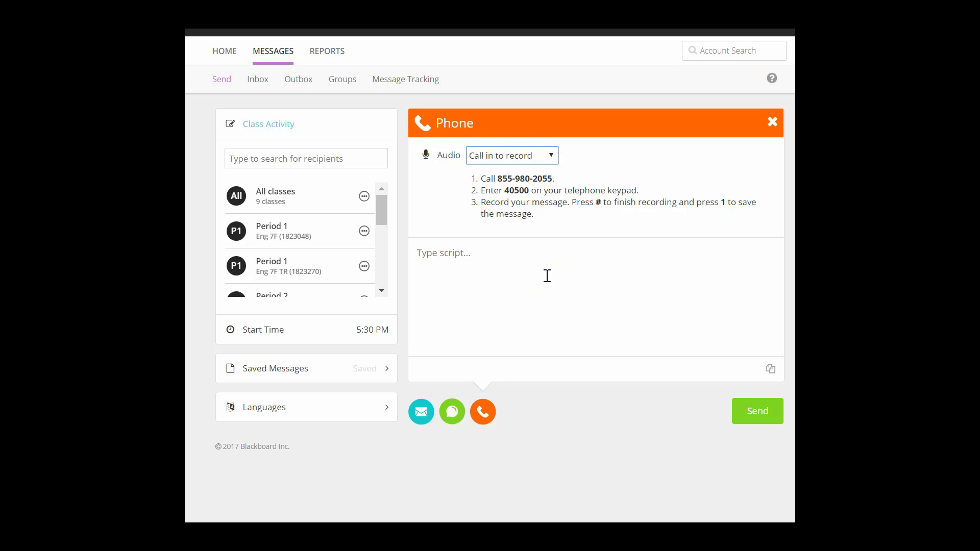
{"action": "left_click", "coordinate": [551, 156]}
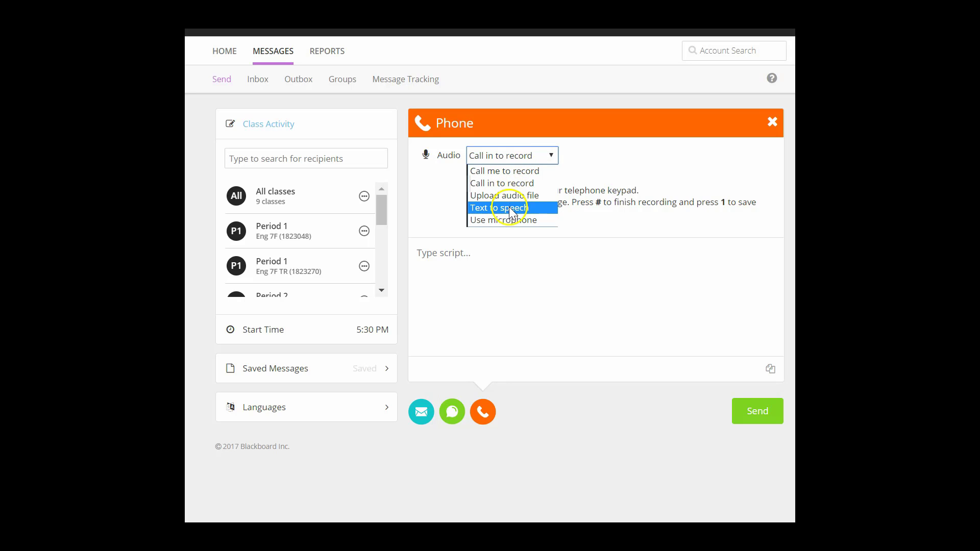
{"action": "left_click", "coordinate": [509, 185]}
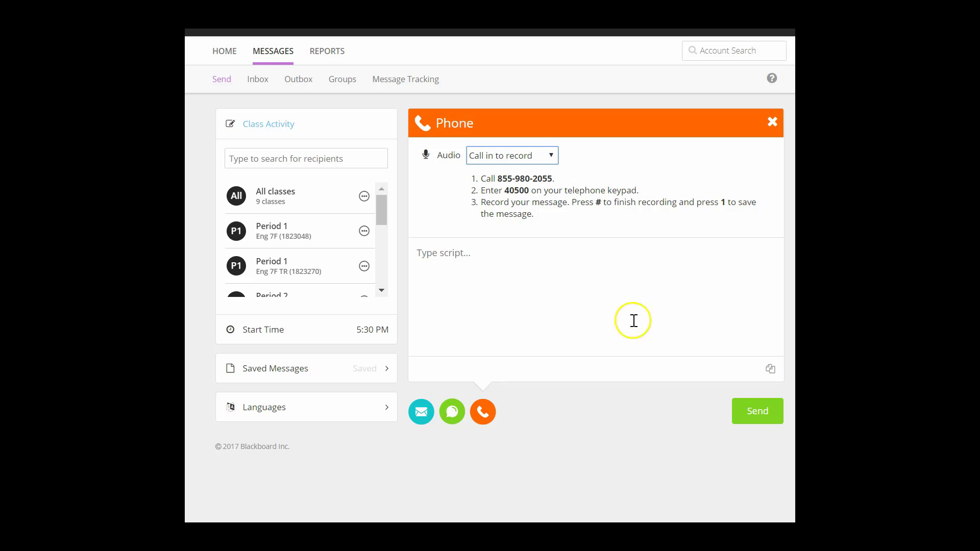
{"action": "left_click", "coordinate": [771, 369]}
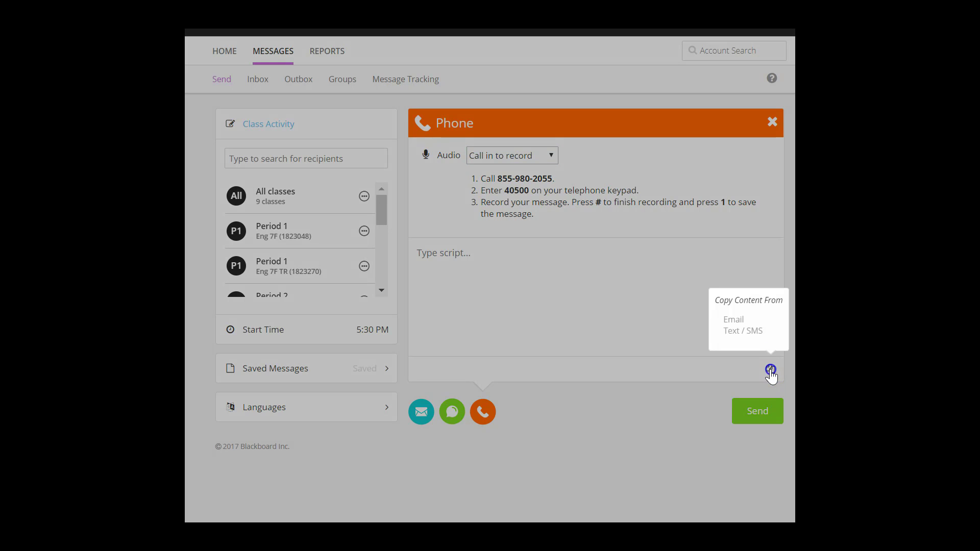
{"action": "left_click", "coordinate": [733, 320]}
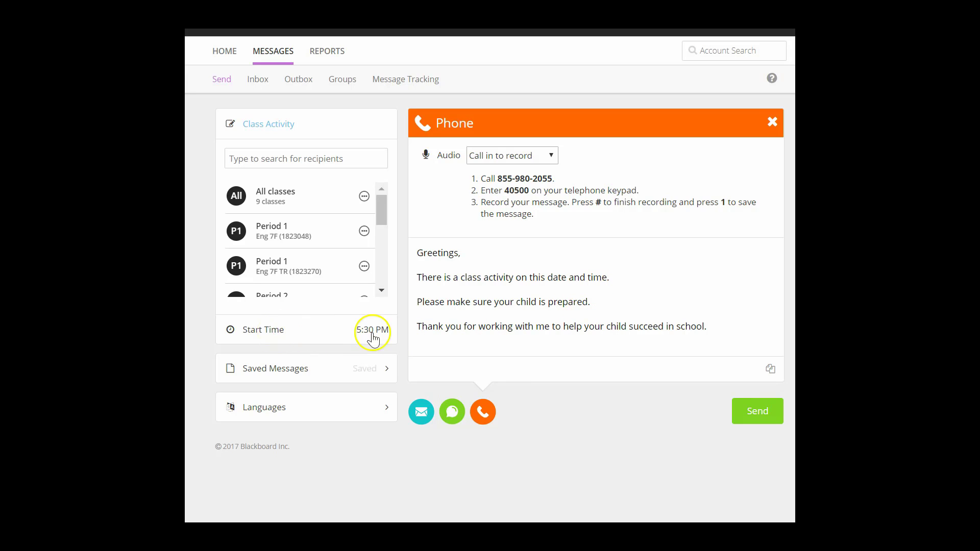
- Add Spanish as a message language and review the translated text, email and text-to-speech phone versions
{"action": "left_click", "coordinate": [386, 407]}
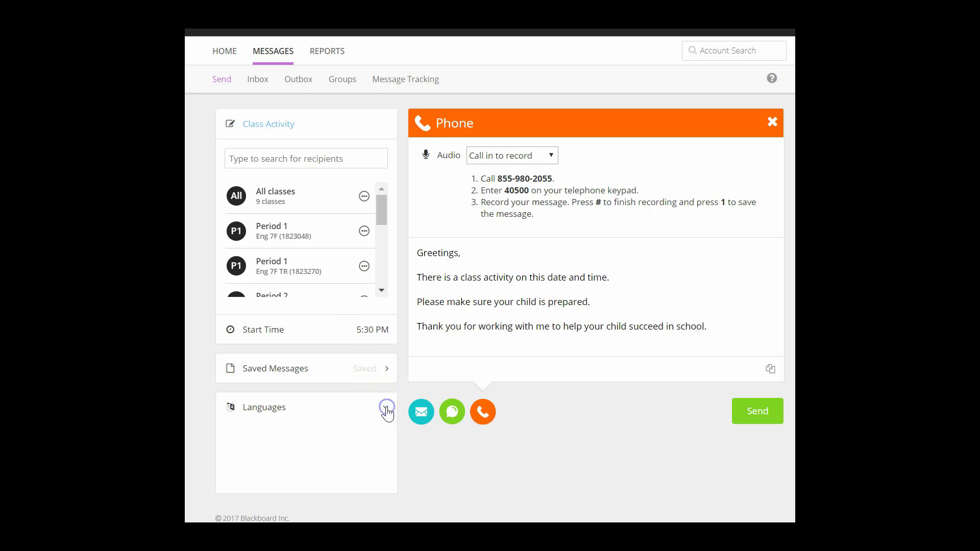
{"action": "left_click", "coordinate": [274, 444]}
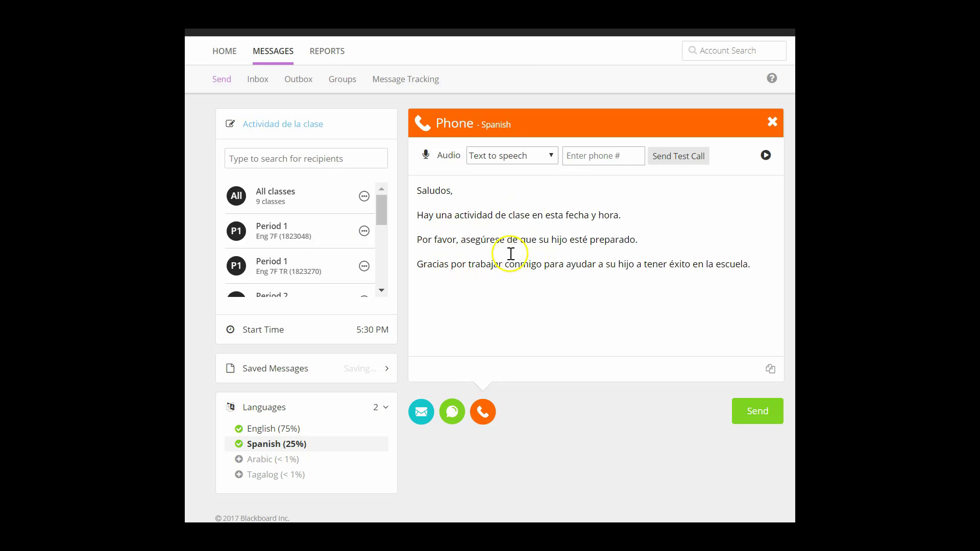
{"action": "left_click", "coordinate": [452, 411]}
{"action": "left_click", "coordinate": [422, 414]}
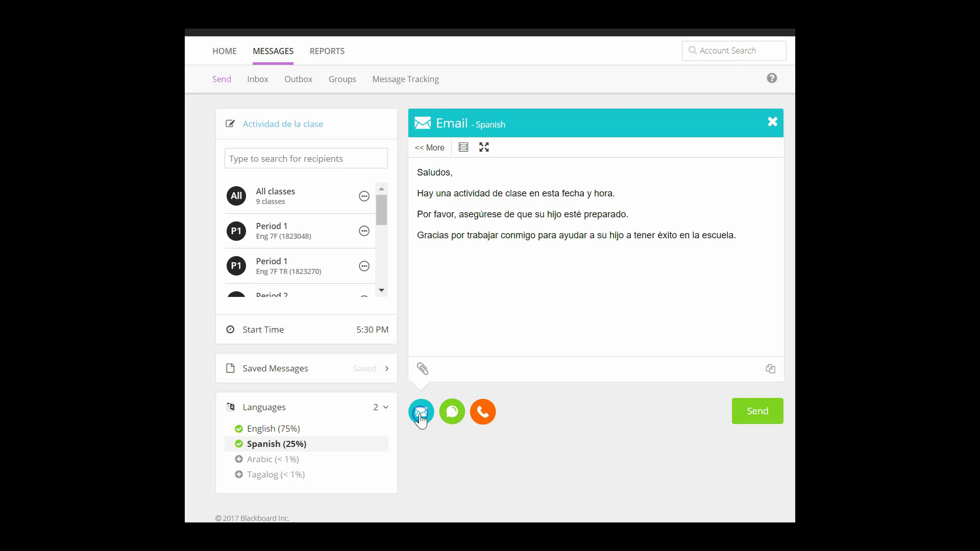
{"action": "left_click", "coordinate": [485, 415]}
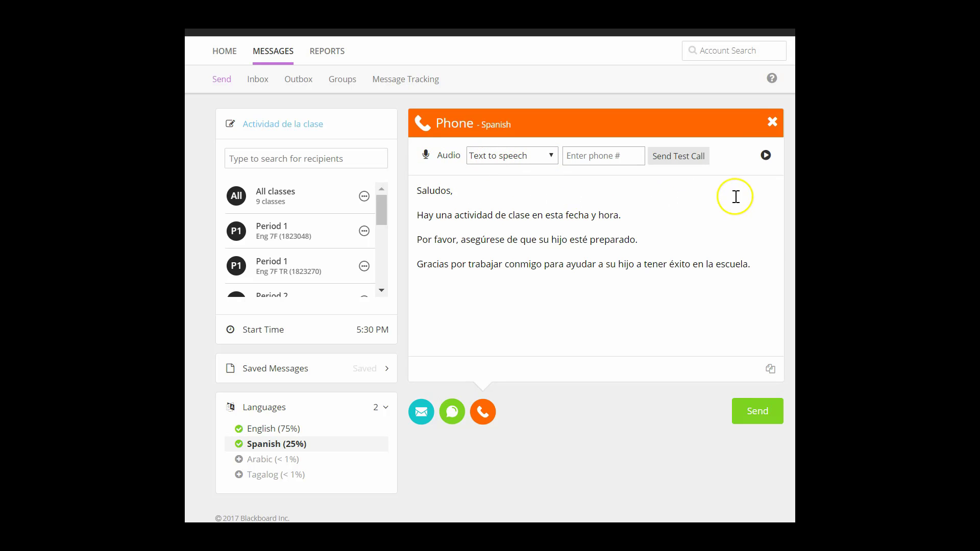
{"action": "left_click", "coordinate": [766, 157]}
- Select two individual students from the Period 3 Eng 7F TR class as recipients
{"action": "left_click", "coordinate": [294, 160]}
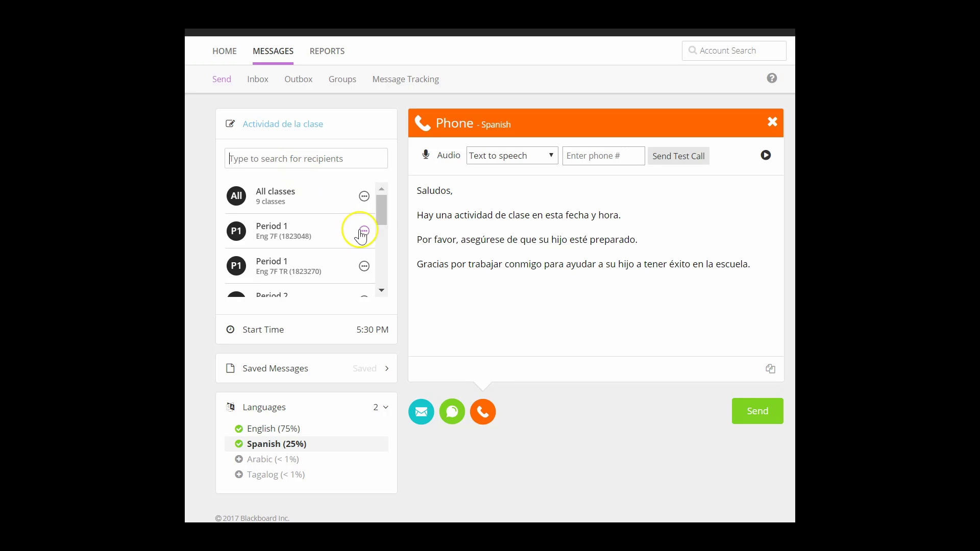
{"action": "left_click_drag", "start_coordinate": [381, 208], "coordinate": [381, 255]}
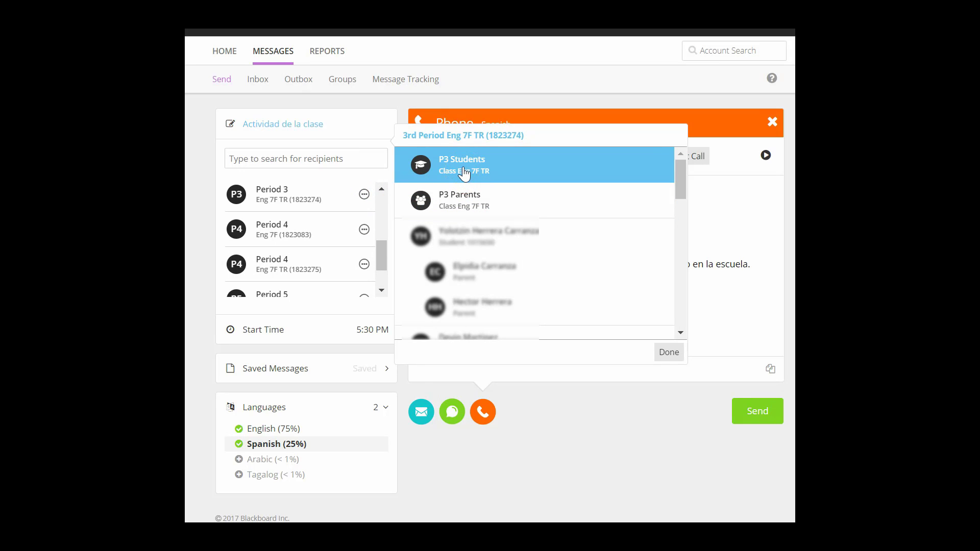
{"action": "left_click", "coordinate": [489, 240]}
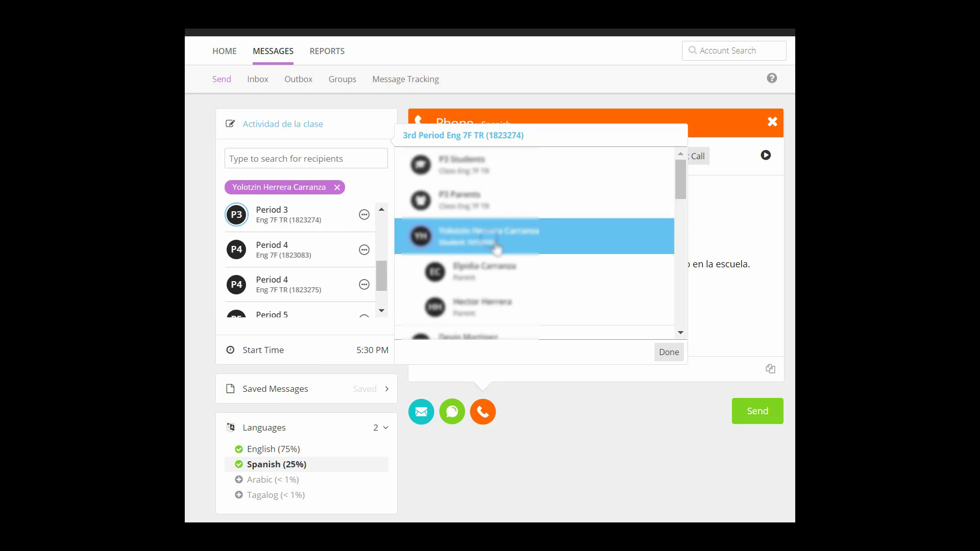
{"action": "scroll", "coordinate": [498, 245], "scroll_direction": "down", "scroll_amount": 3}
{"action": "left_click", "coordinate": [482, 202]}
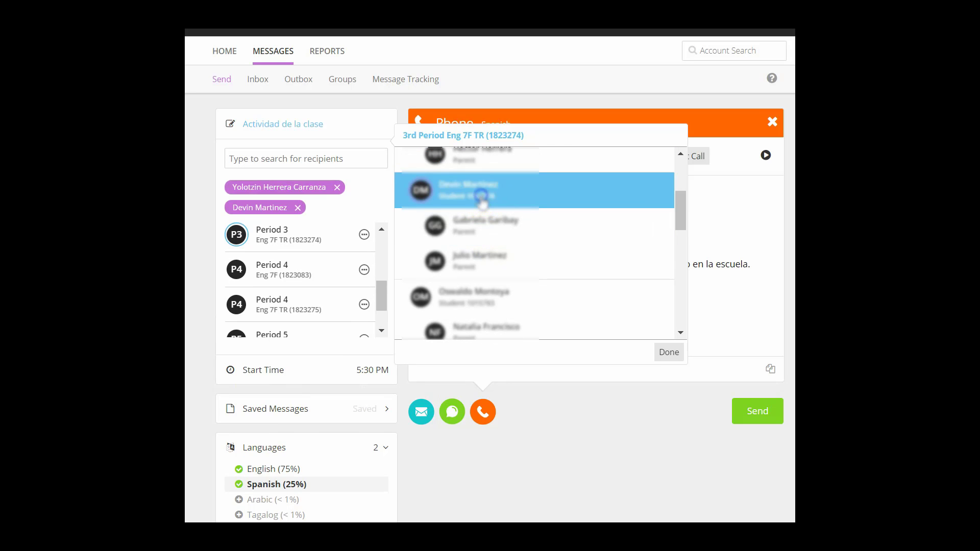
{"action": "left_click", "coordinate": [424, 242]}
{"action": "left_click", "coordinate": [549, 263]}
{"action": "left_click", "coordinate": [666, 350]}
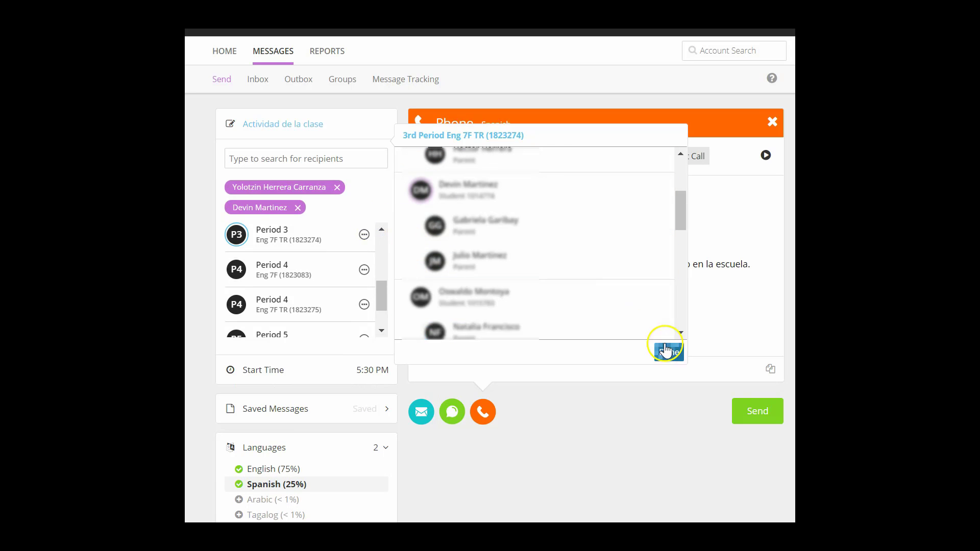
- Remove both selected students from the message's recipients
{"action": "left_click", "coordinate": [338, 217]}
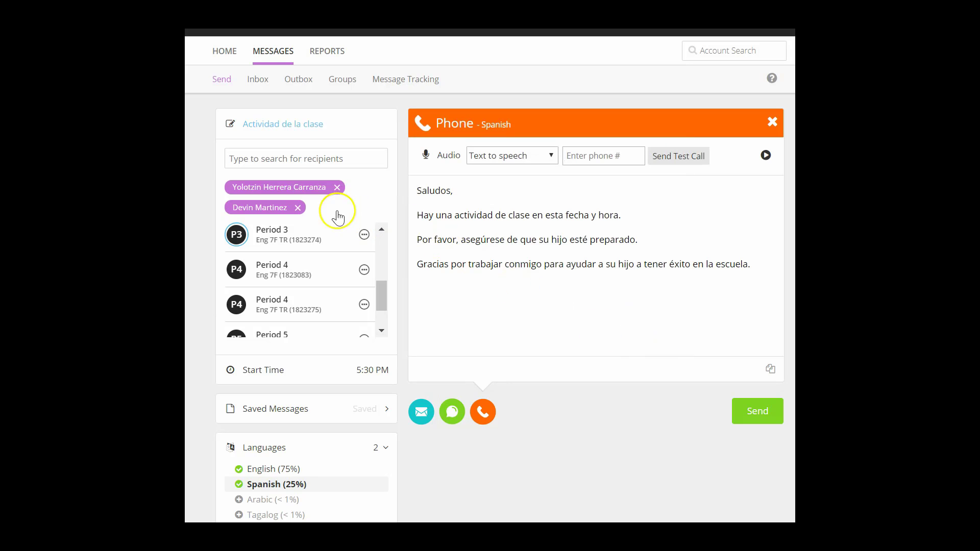
{"action": "left_click", "coordinate": [298, 209]}
{"action": "left_click", "coordinate": [338, 187]}
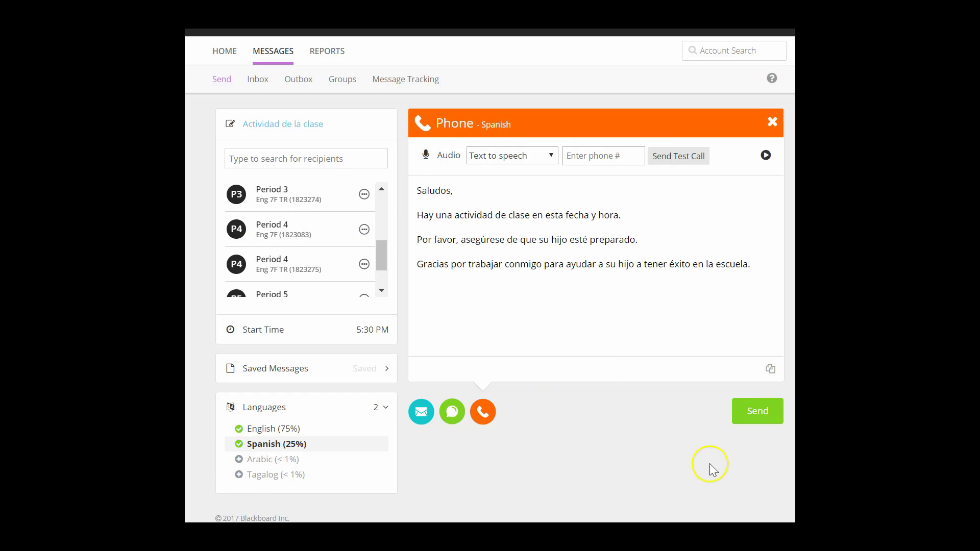
- Open the Outbox to examine the status and progress of the messages
{"action": "left_click", "coordinate": [761, 428]}
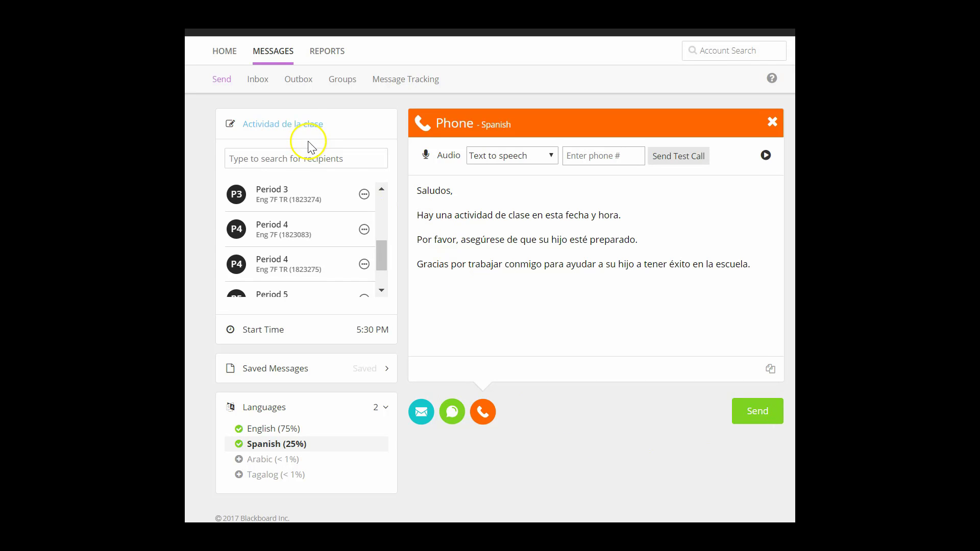
{"action": "left_click", "coordinate": [298, 80]}
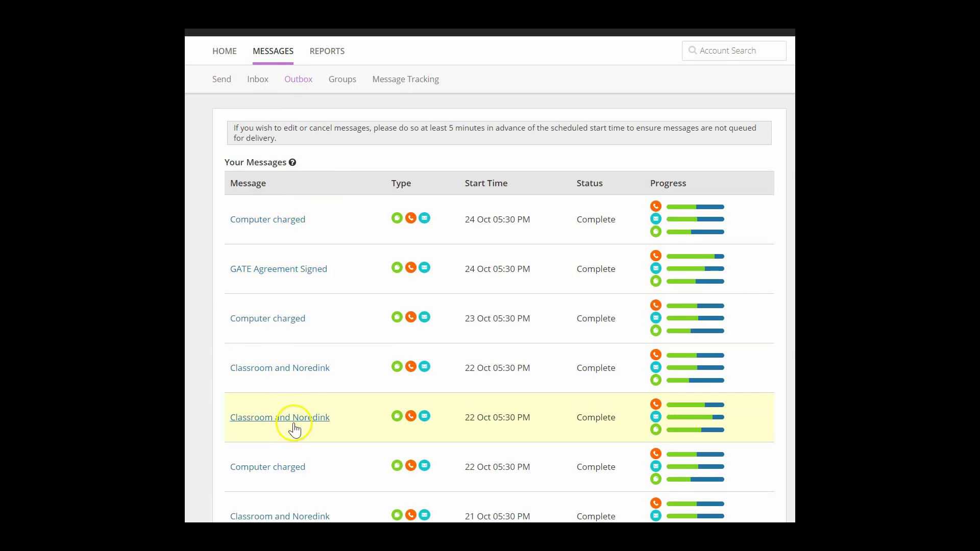